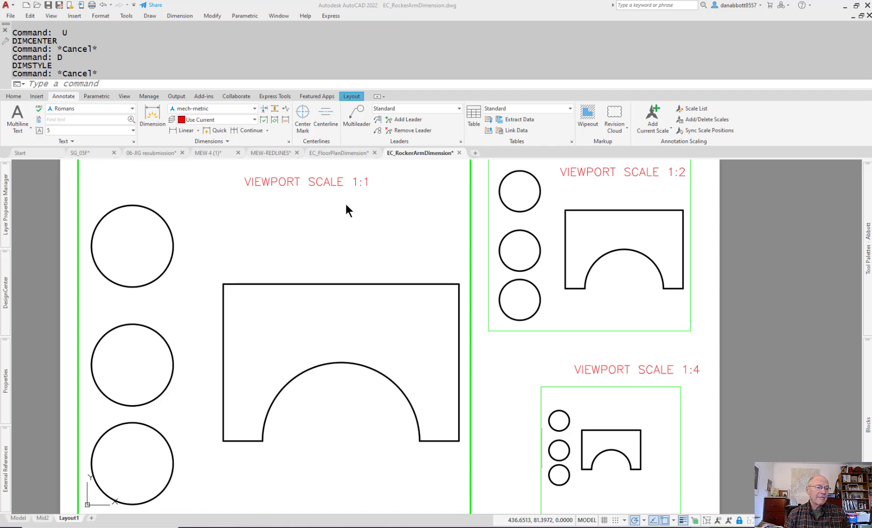
Add a center mark to the top circle in the 1:1 viewport with DCE
left_click(128, 87)
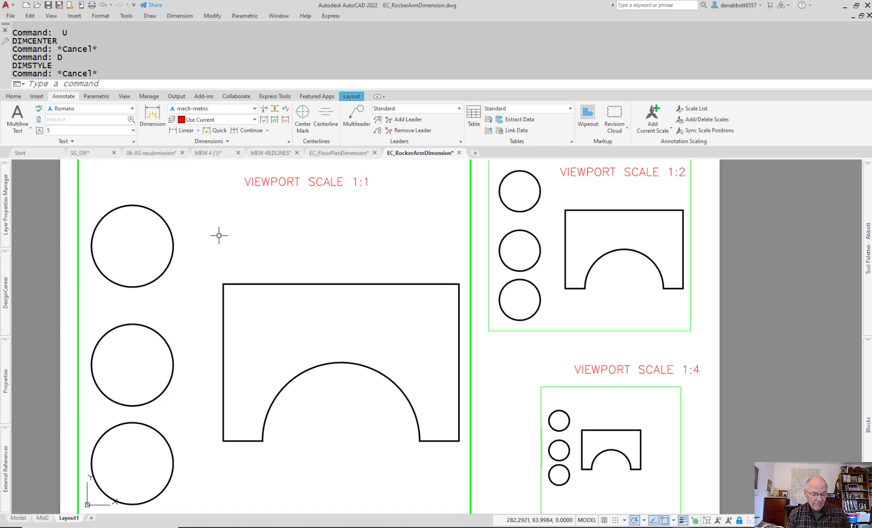
type("DCE")
key("Return")
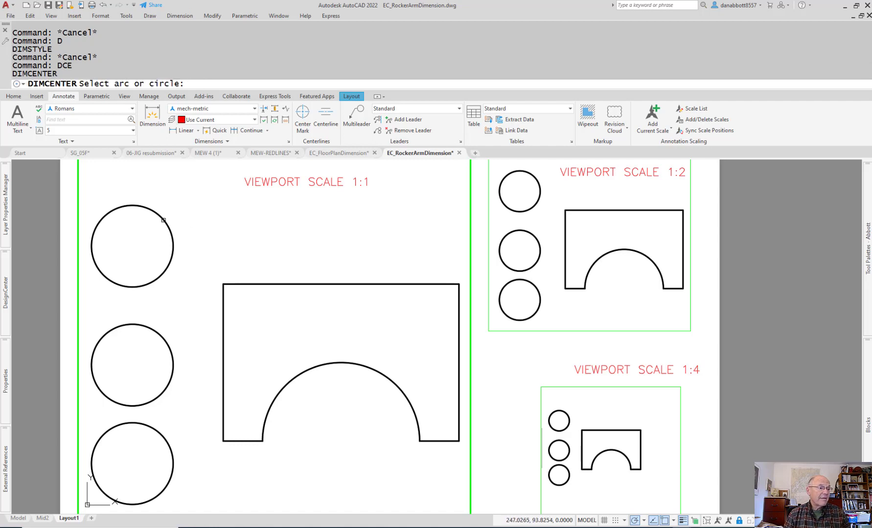
left_click(166, 220)
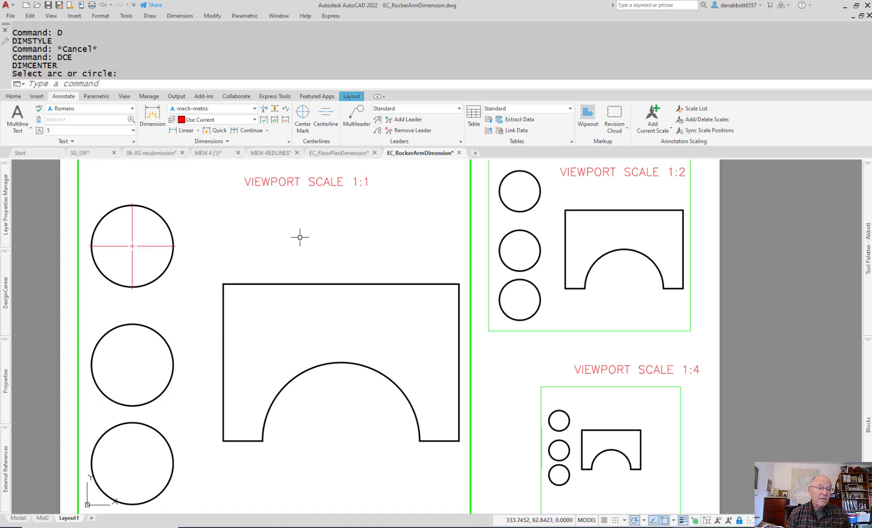
Activate the 1:2 viewport and center-mark its top circle with DCE
left_click(551, 193)
type("DCE")
key("Return")
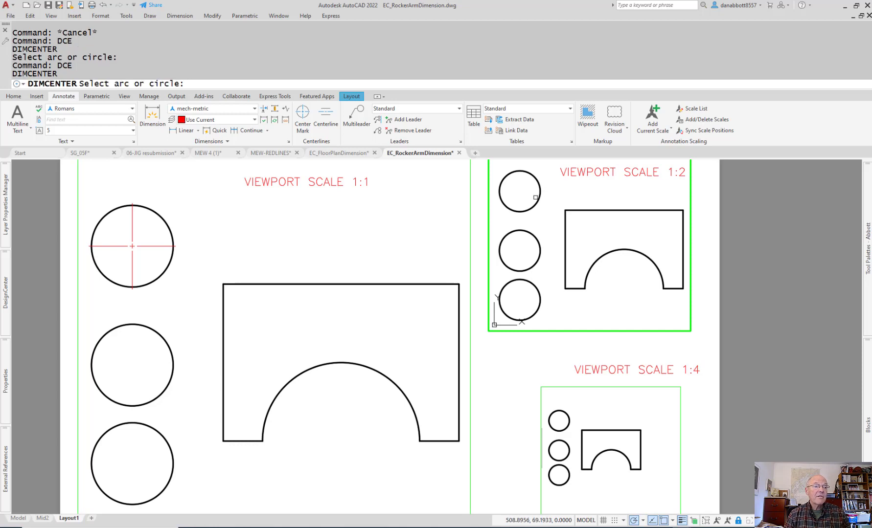
left_click(540, 200)
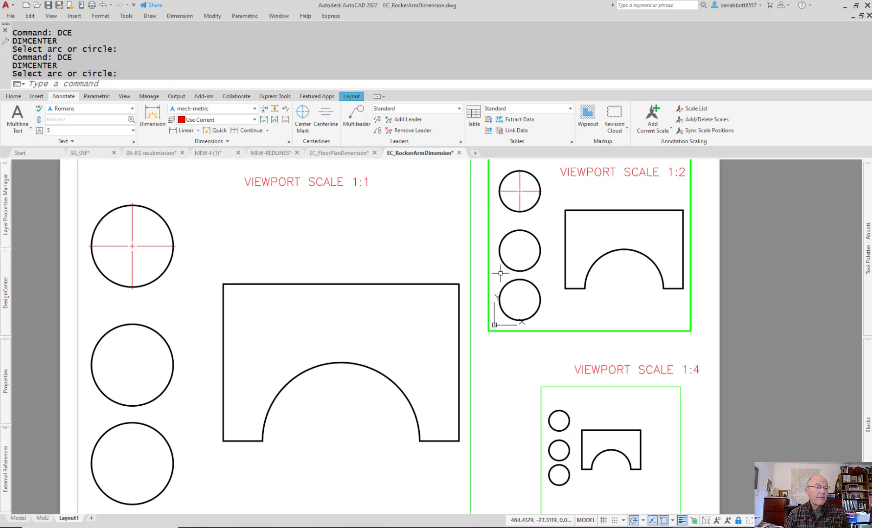
key("Escape")
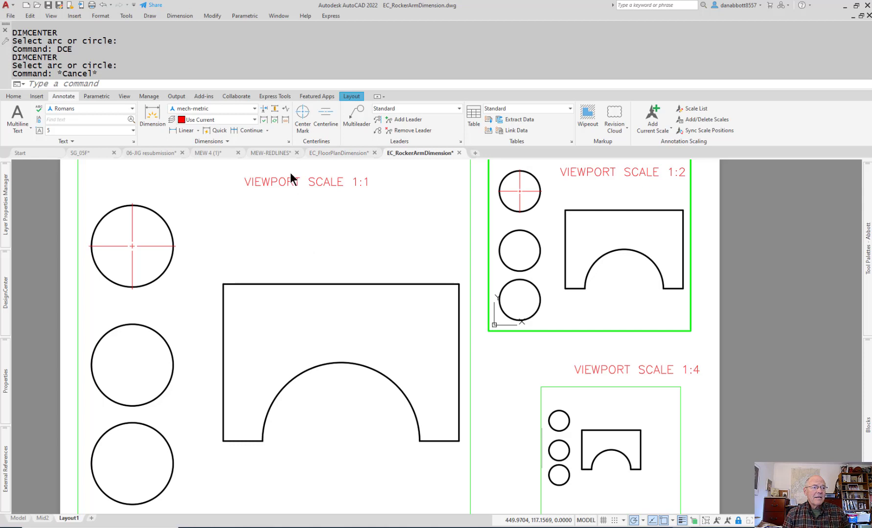
With the 1:1 viewport active, place an Annotate > Center Mark on the middle circle
left_click(303, 112)
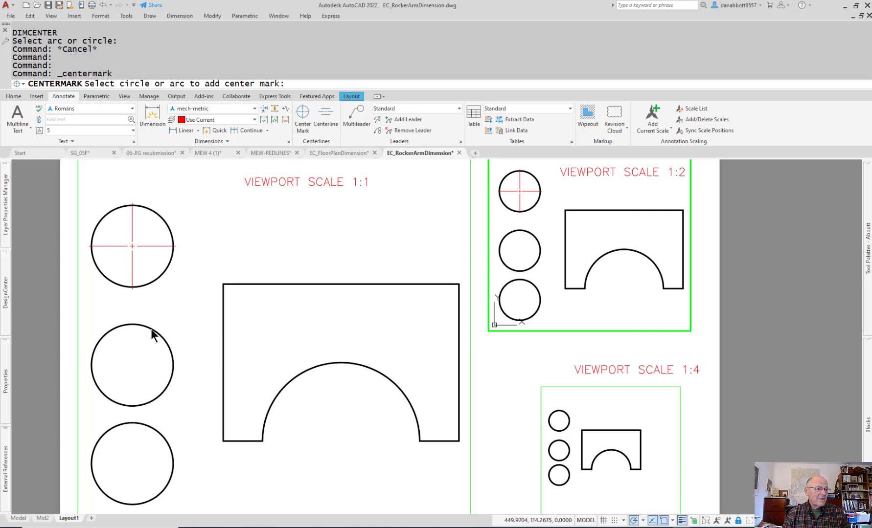
left_click(302, 118)
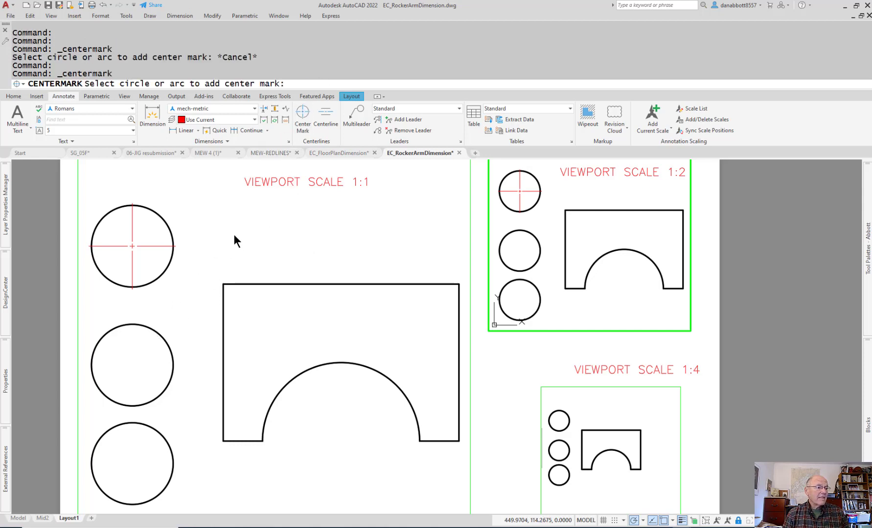
key("Escape")
left_click(234, 234)
left_click(303, 114)
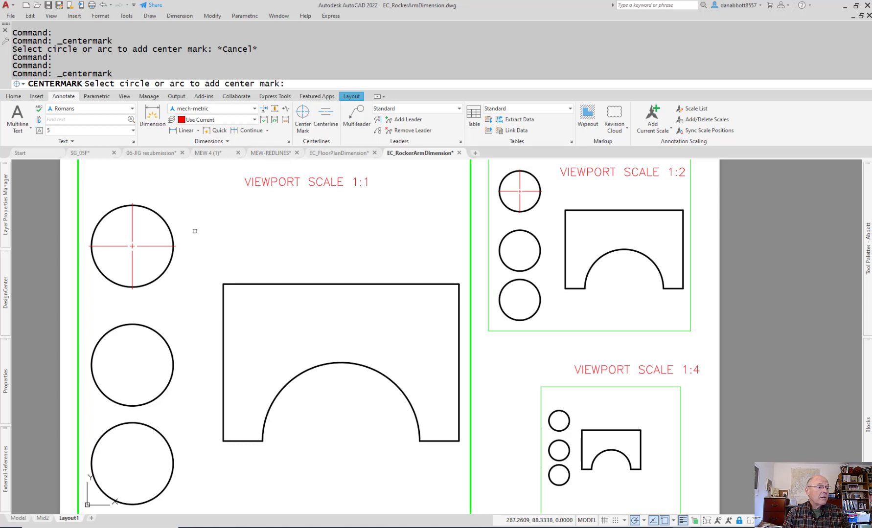
left_click(133, 323)
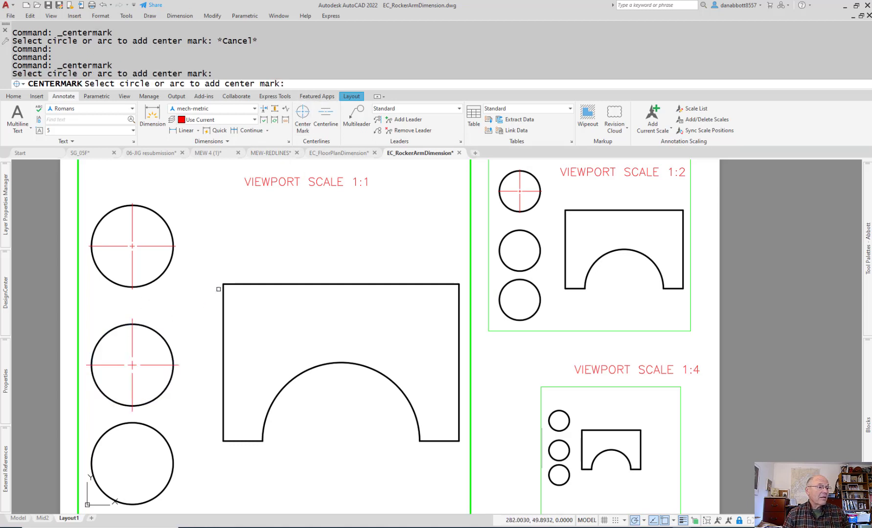
key("Escape")
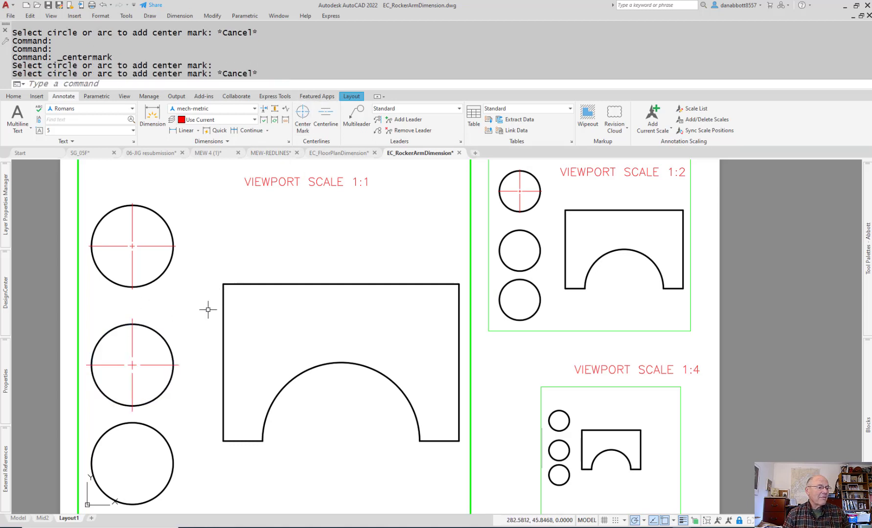
left_click(241, 247)
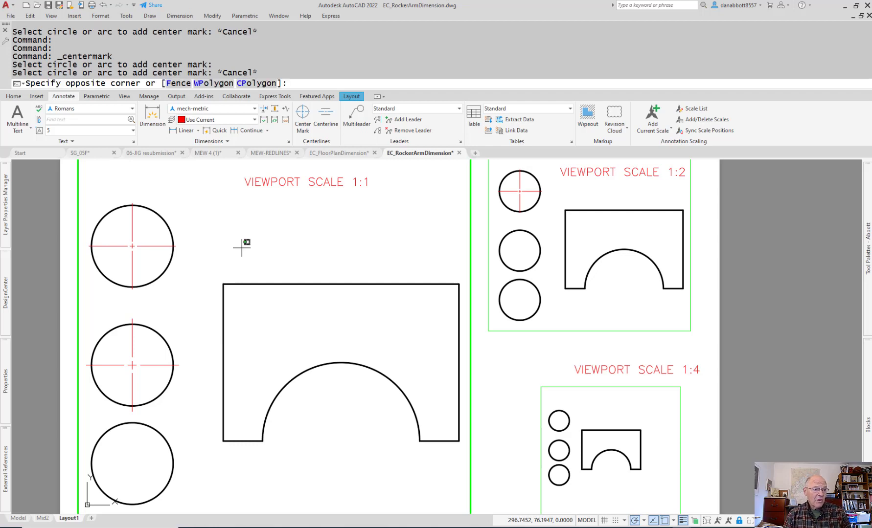
key("Escape")
type("c")
key("Return")
left_click(250, 245)
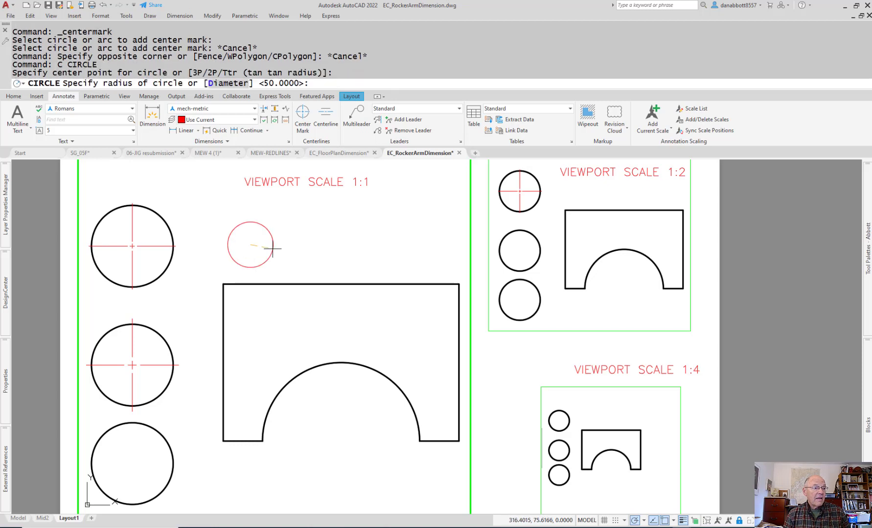
left_click(272, 248)
left_click(302, 115)
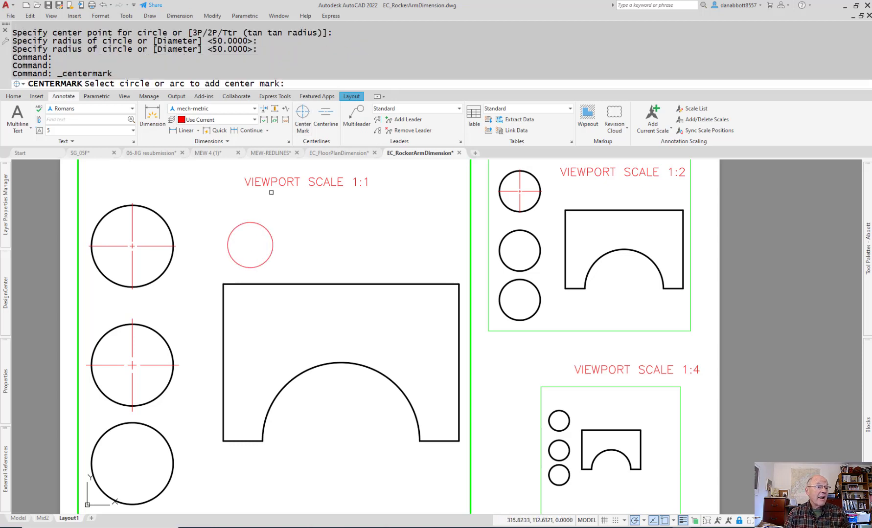
left_click(264, 223)
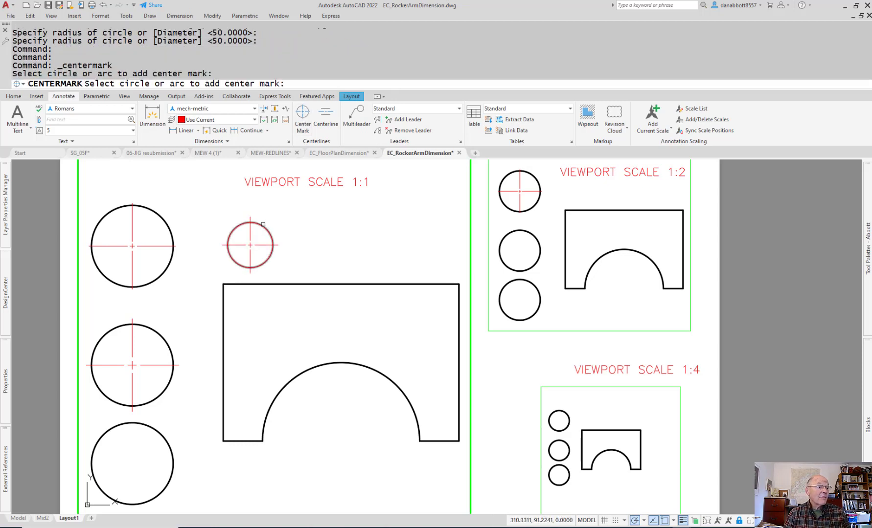
key("Escape")
left_click(302, 223)
left_click(198, 268)
type("E")
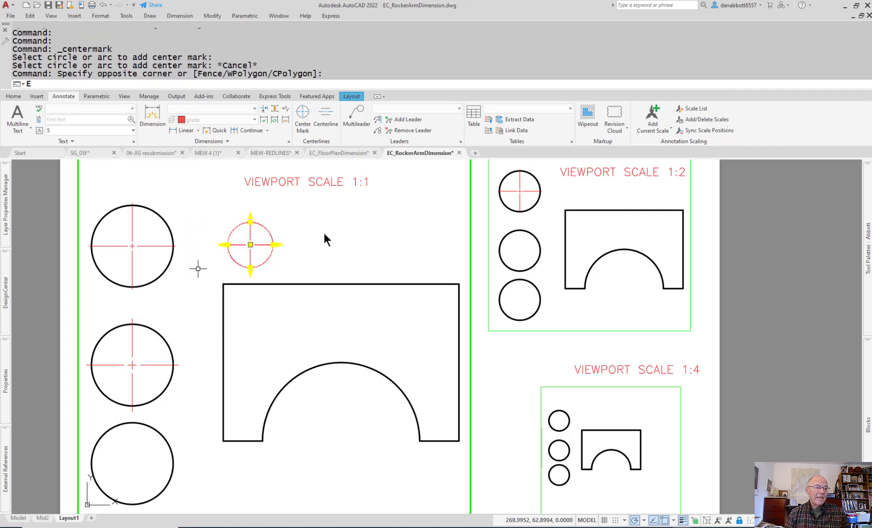
key("BackSpace")
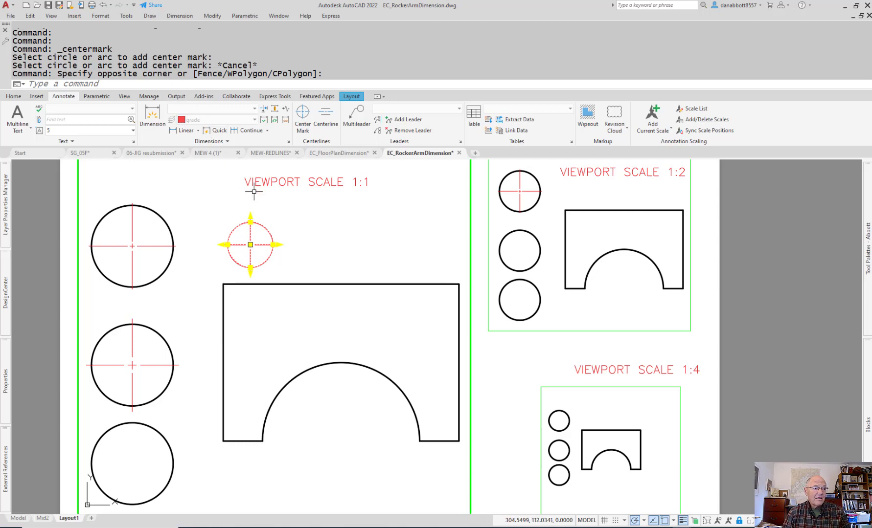
key("Escape")
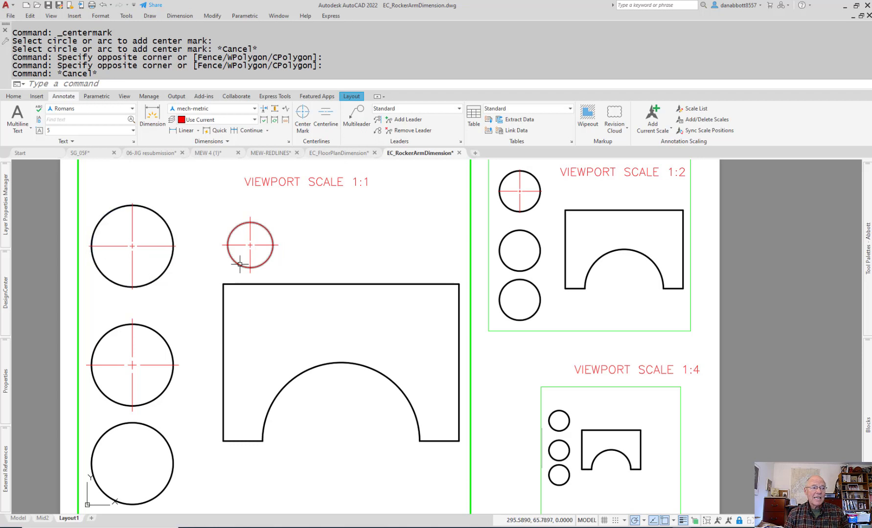
left_click(293, 224)
left_click(217, 272)
key("Delete")
type("D")
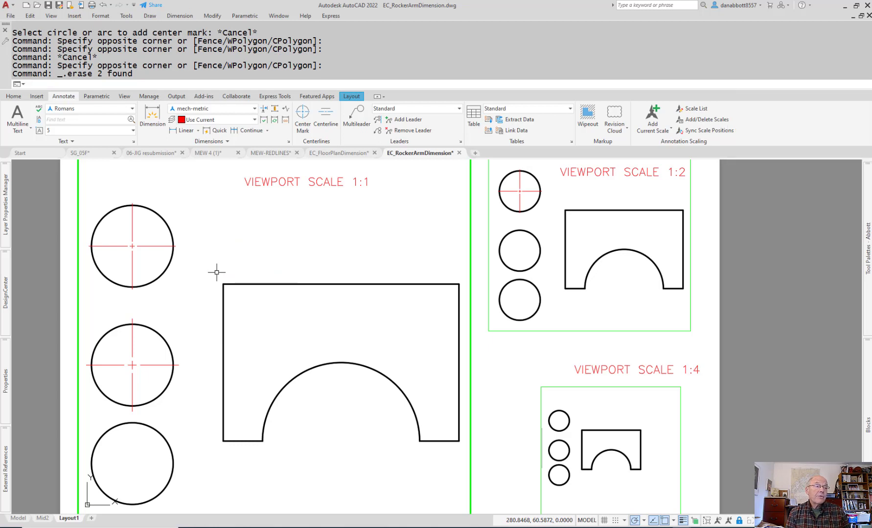
Set the CENTERCROSSSIZE system variable to 3
key("BackSpace")
type("CENTER")
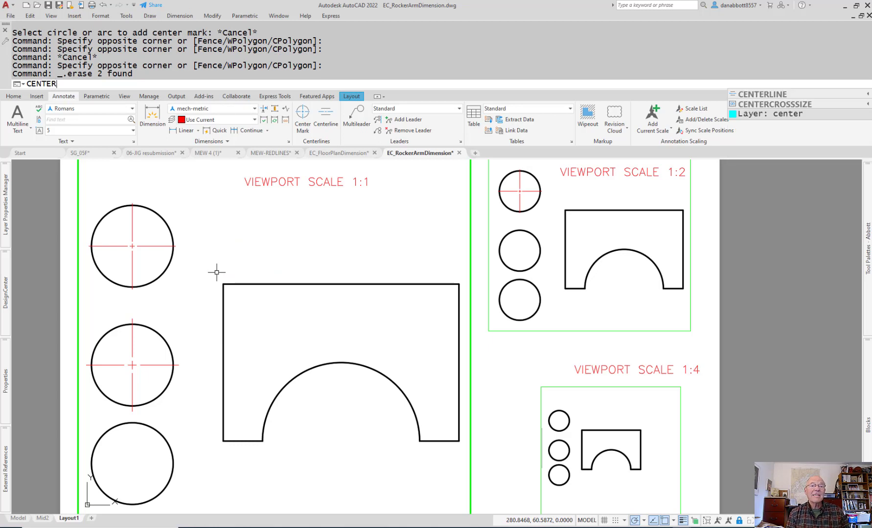
type("MARK")
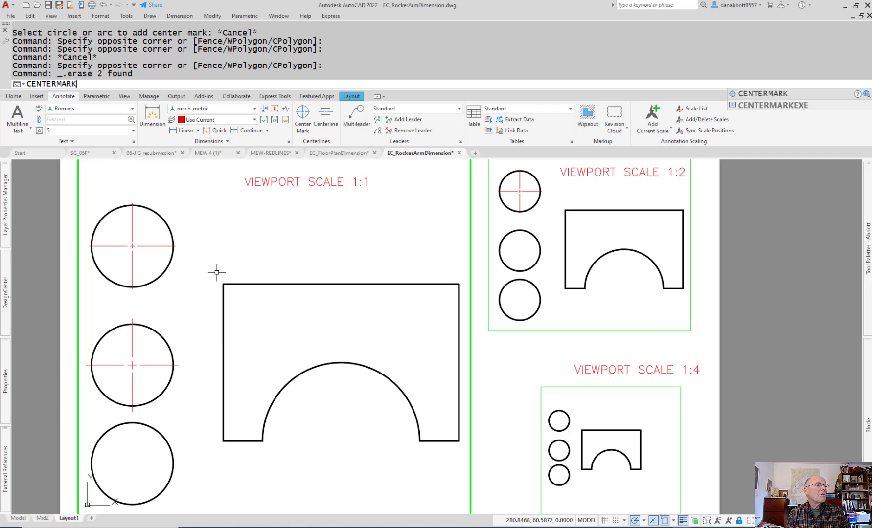
type("GAP")
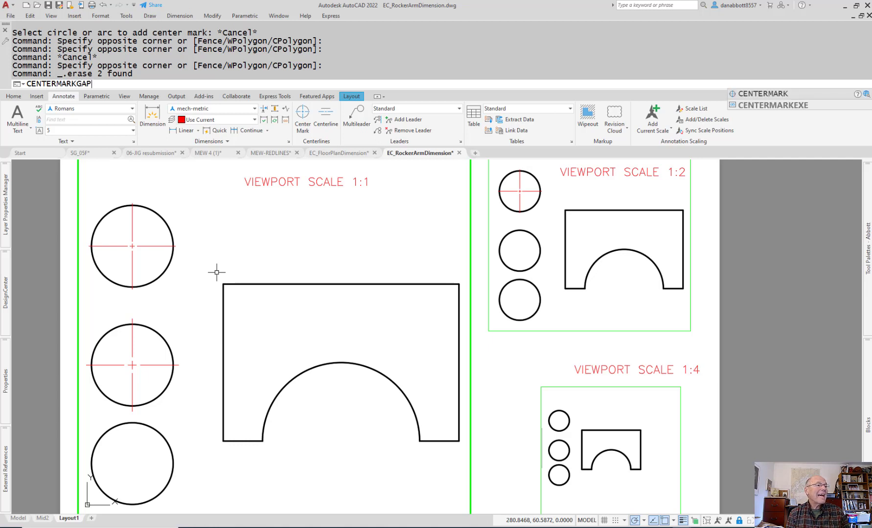
key("BackSpace")
key("BackSpace")
key("BackSpace")
type("SIZE")
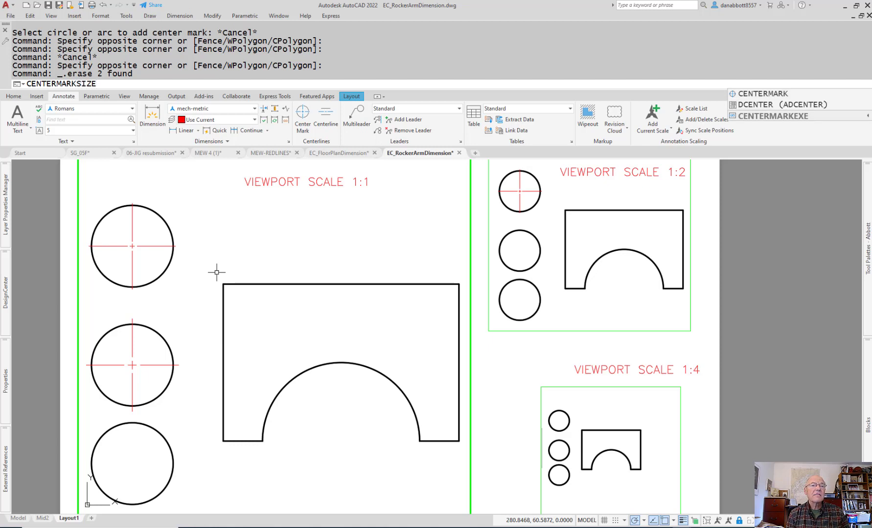
key("Return")
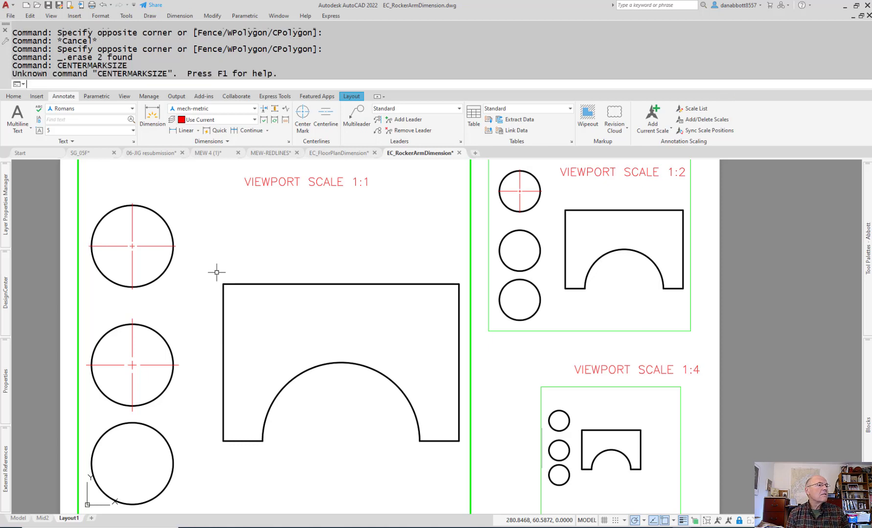
type("CENTER")
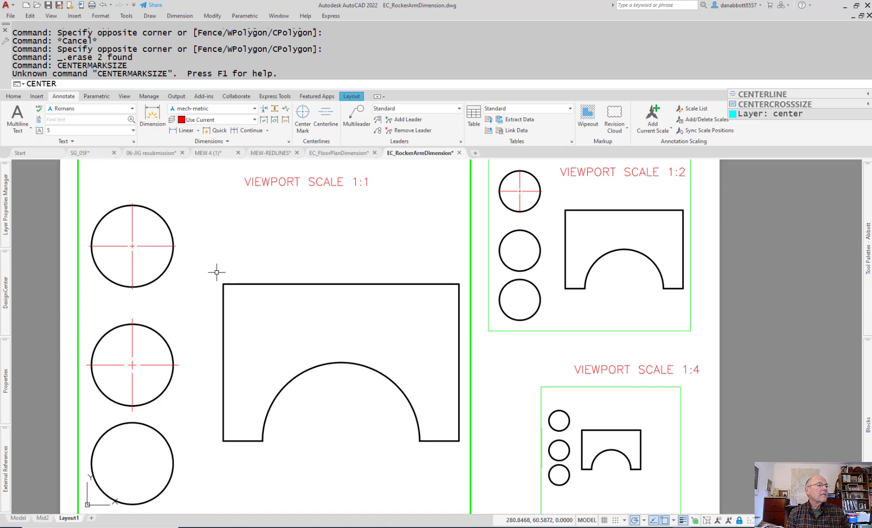
type("CROSSSIZE")
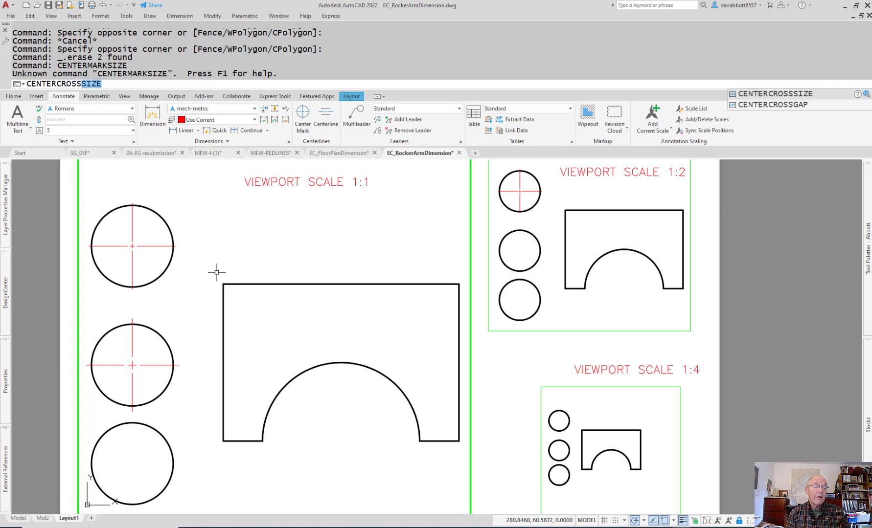
key("Return")
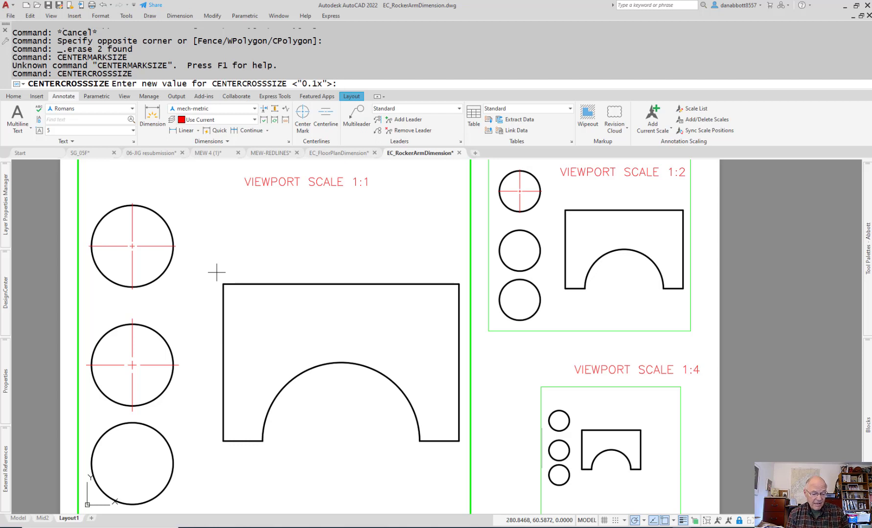
type("1.5")
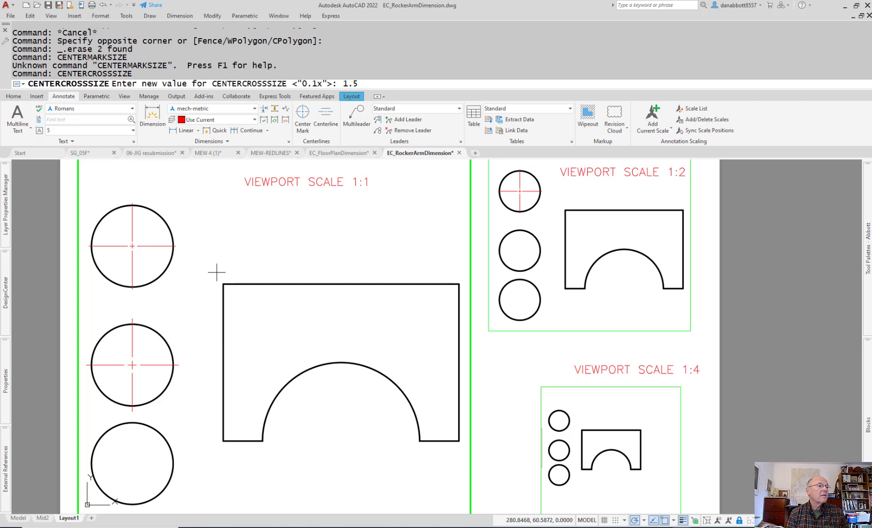
key("BackSpace")
key("BackSpace")
key("BackSpace")
type("3")
key("Return")
Set the CENTERCROSSGAP system variable to 1.5
type("CETNER")
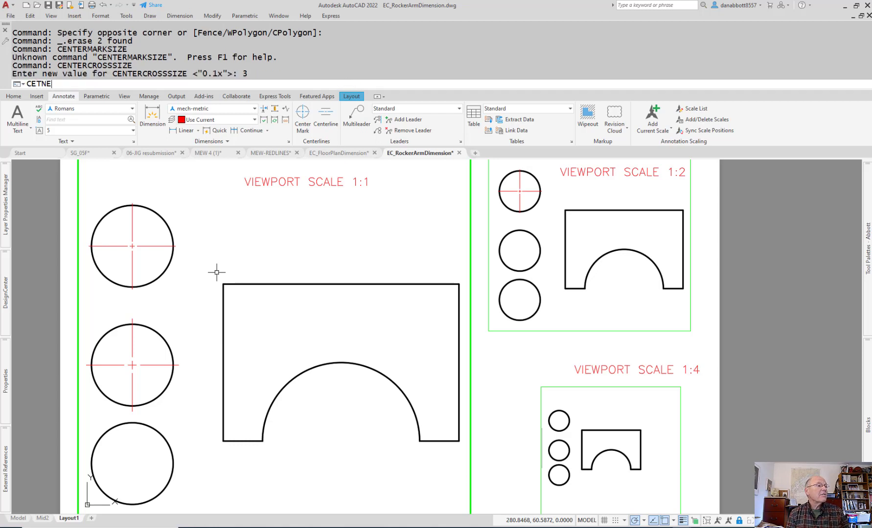
key("BackSpace")
key("BackSpace")
key("BackSpace")
key("BackSpace")
type("NT")
type("ER")
type("CROSSGAP")
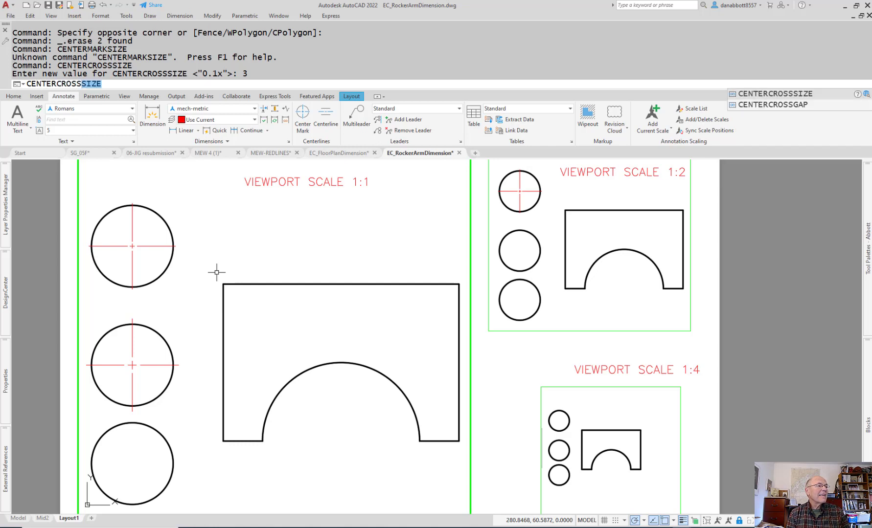
key("Return")
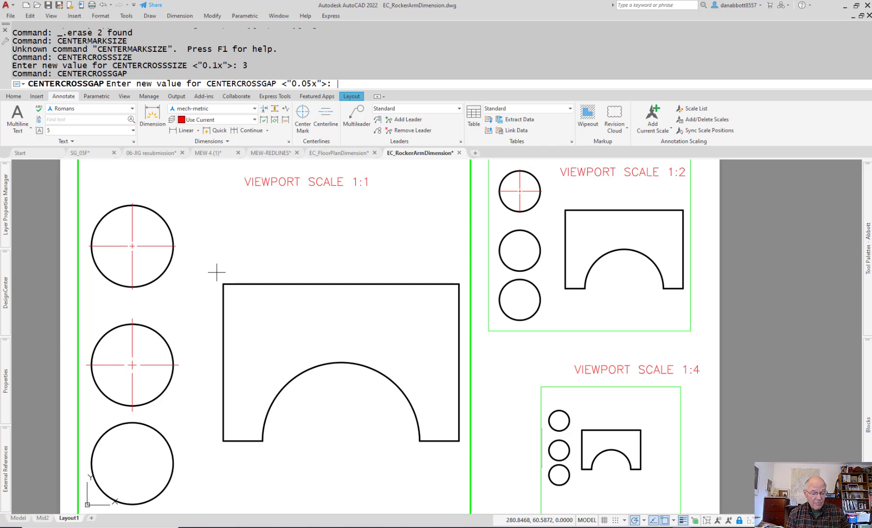
type("1.5")
key("Return")
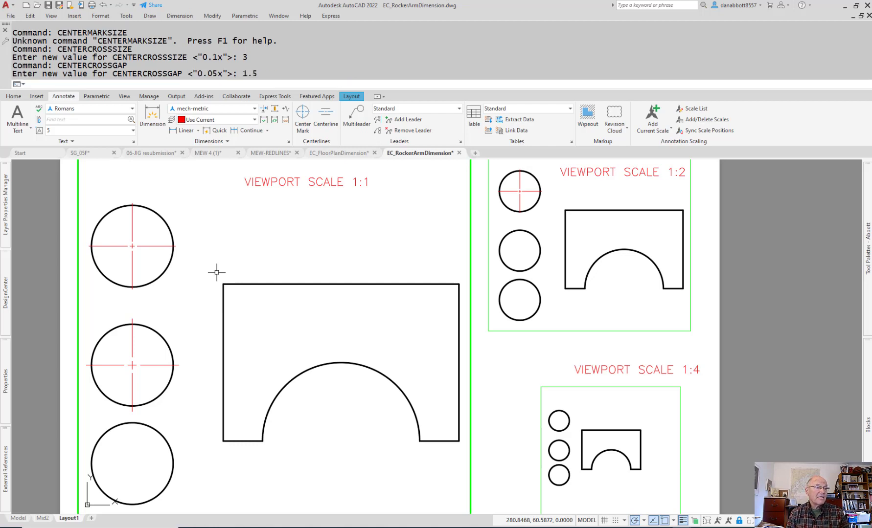
Use Annotate > Center Mark on the bottom 1:1 circle and the middle 1:2 circle
left_click(303, 112)
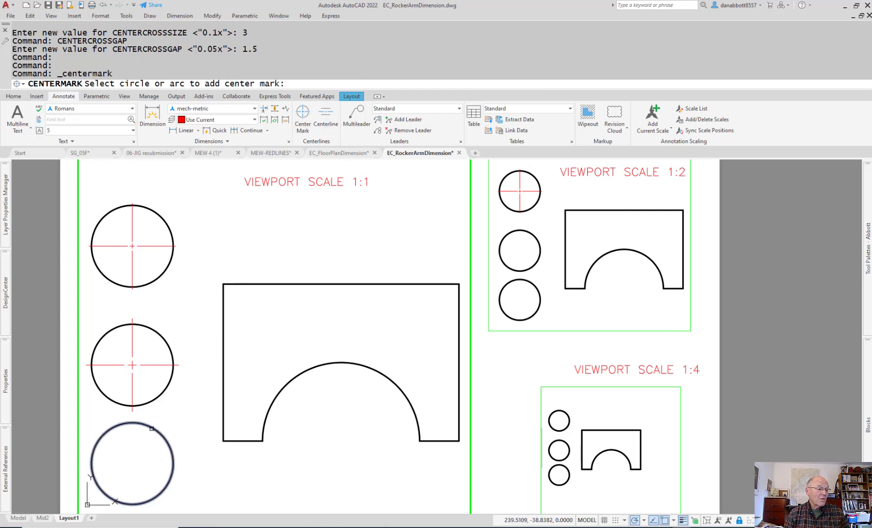
left_click(153, 428)
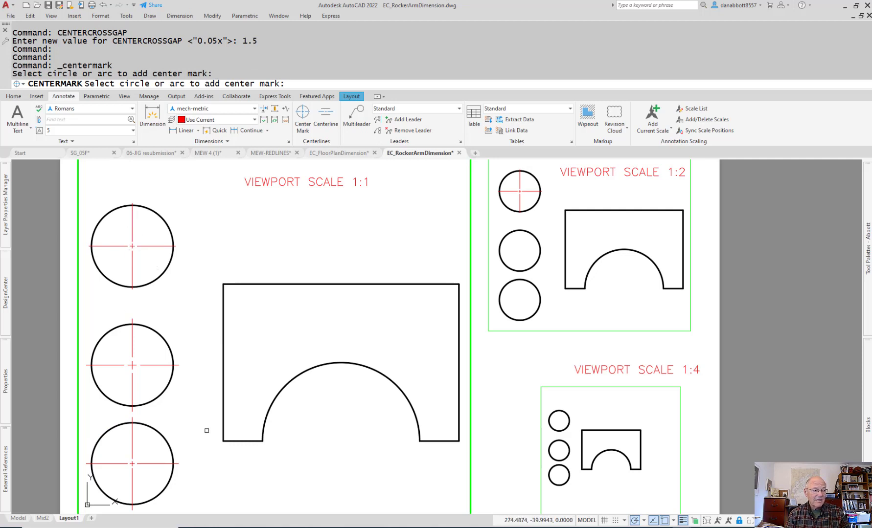
left_click(564, 315)
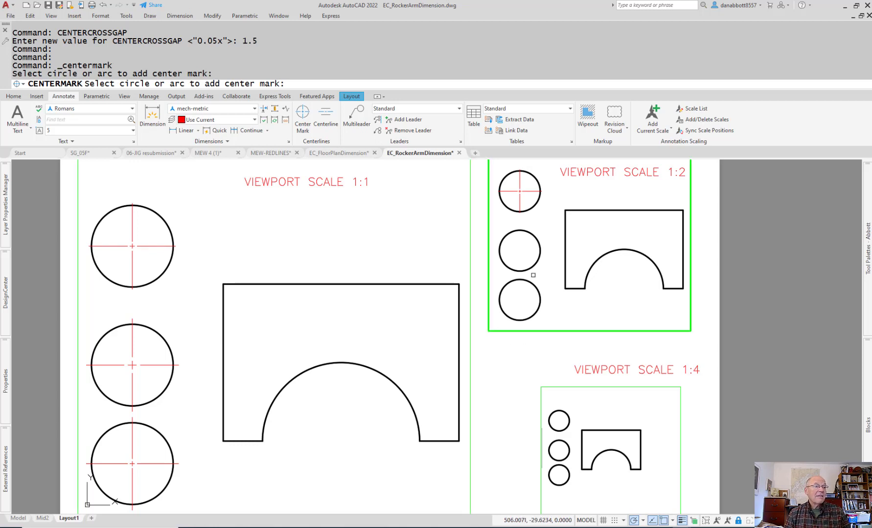
left_click(533, 262)
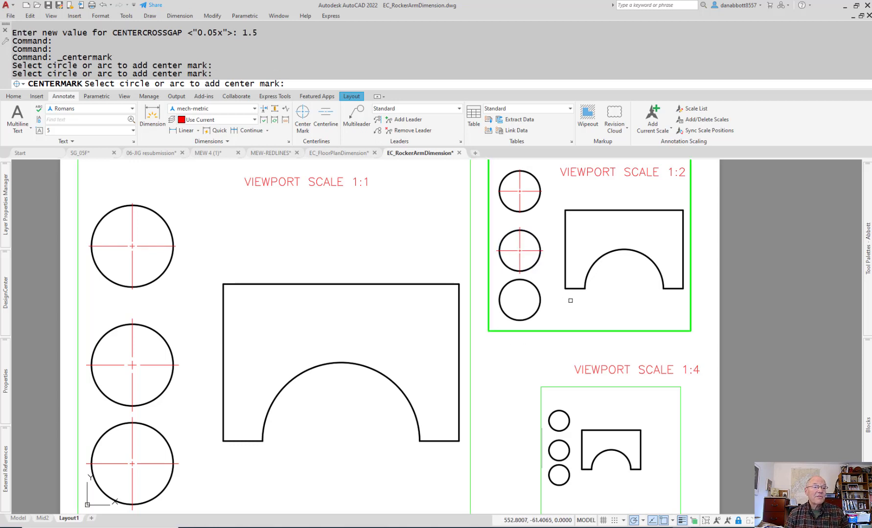
key("Escape")
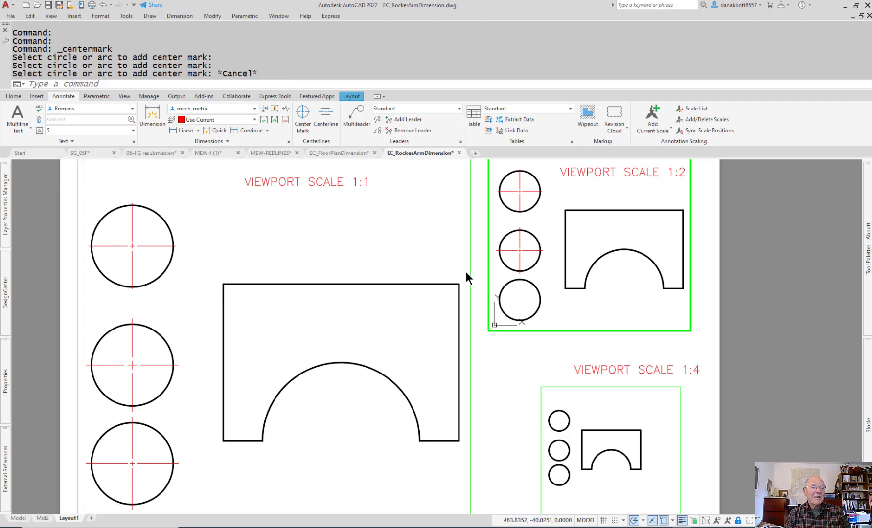
left_click(151, 365)
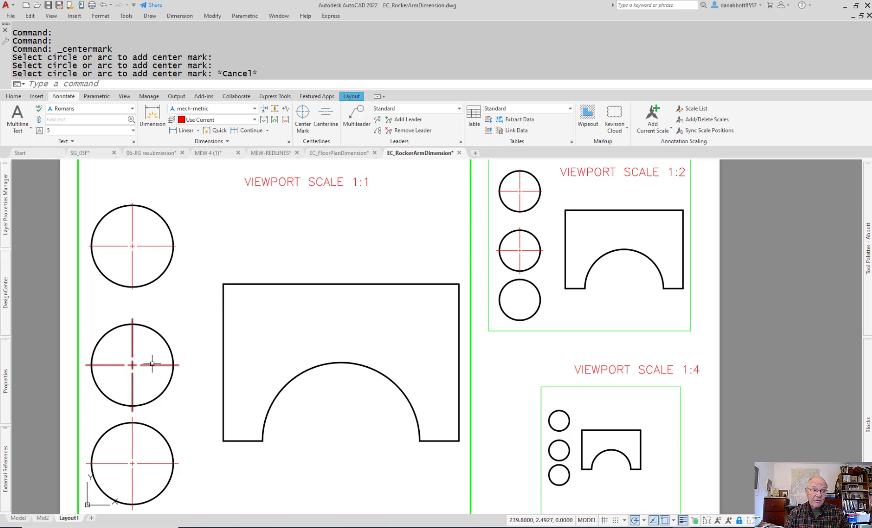
Inspect the middle circle's center mark in the Properties palette
left_click(151, 365)
right_click(152, 364)
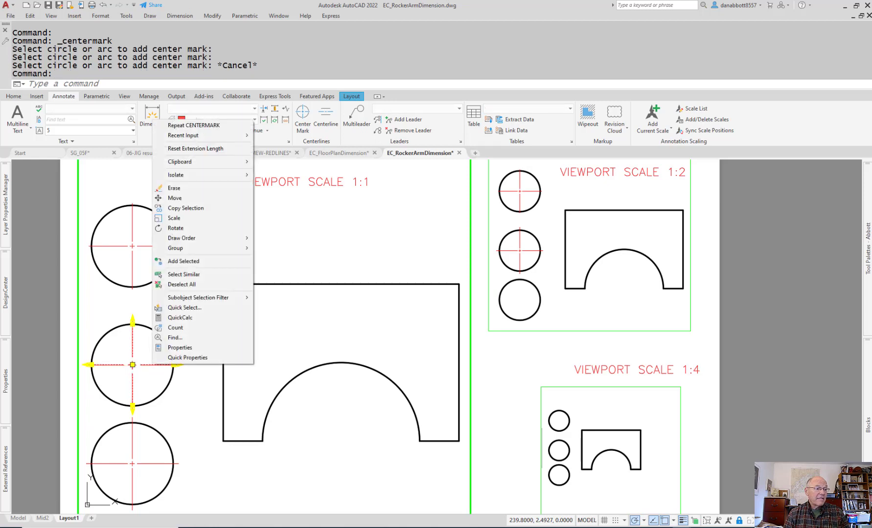
left_click(175, 347)
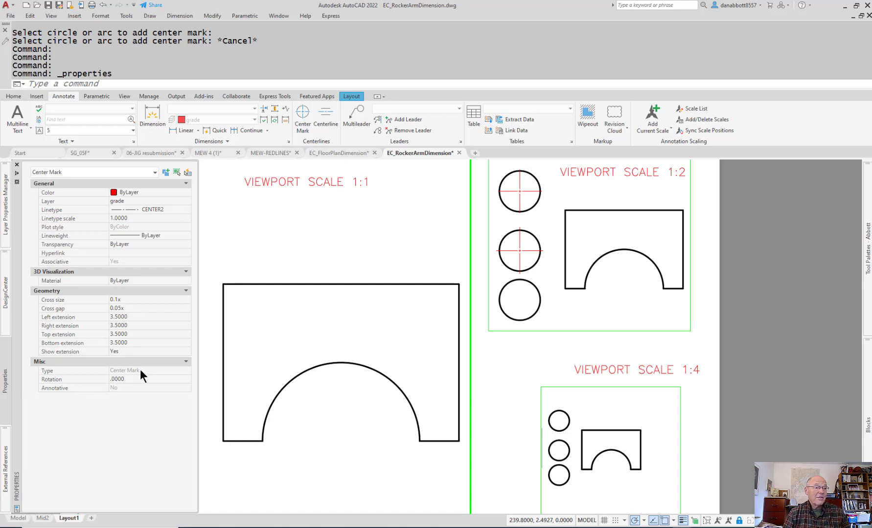
left_click(309, 238)
key("Escape")
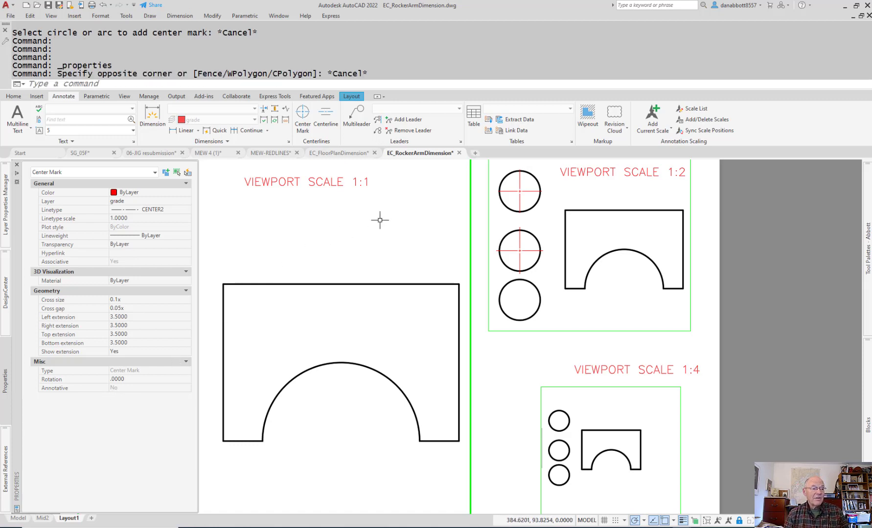
Reactivate the 1:1 viewport and delete the bottom circle's center mark
double_click(498, 353)
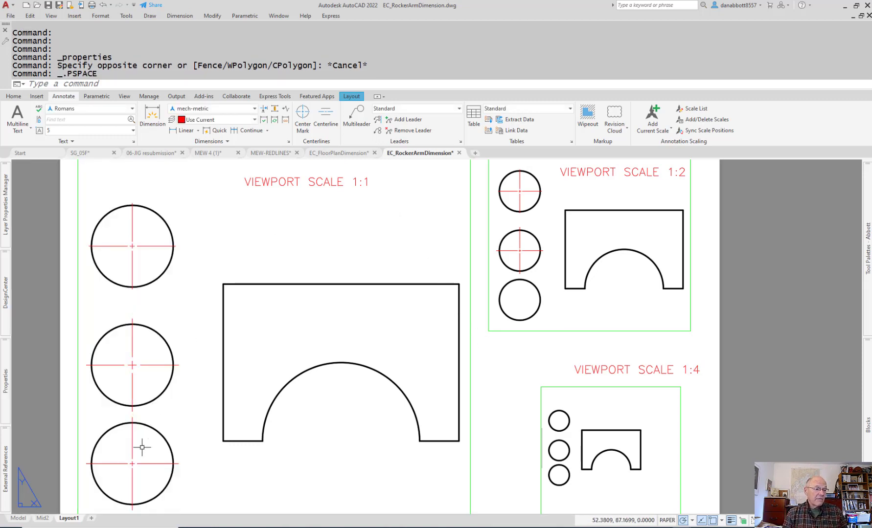
left_click(156, 474)
double_click(156, 474)
left_click(157, 456)
left_click(109, 479)
key("Delete")
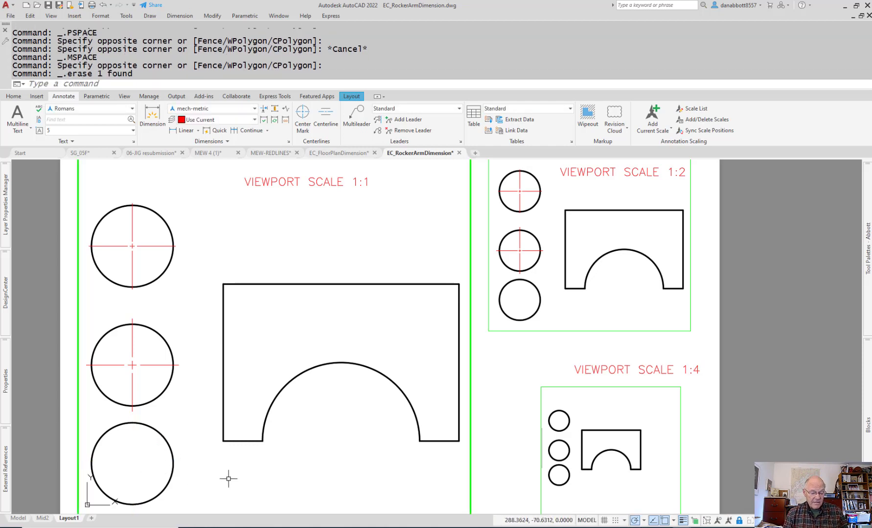
Set MechMetric current in the Dimension Style Manager after reviewing its Fit settings
type("D")
key("Return")
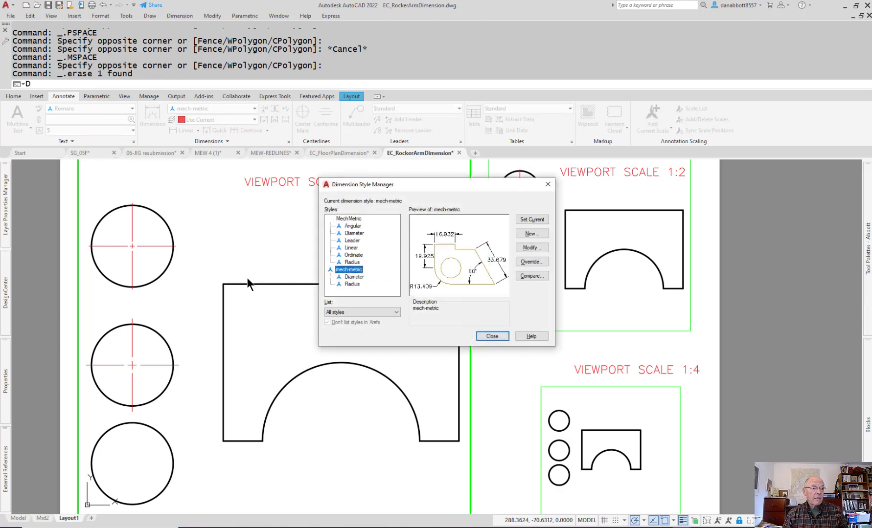
left_click(346, 220)
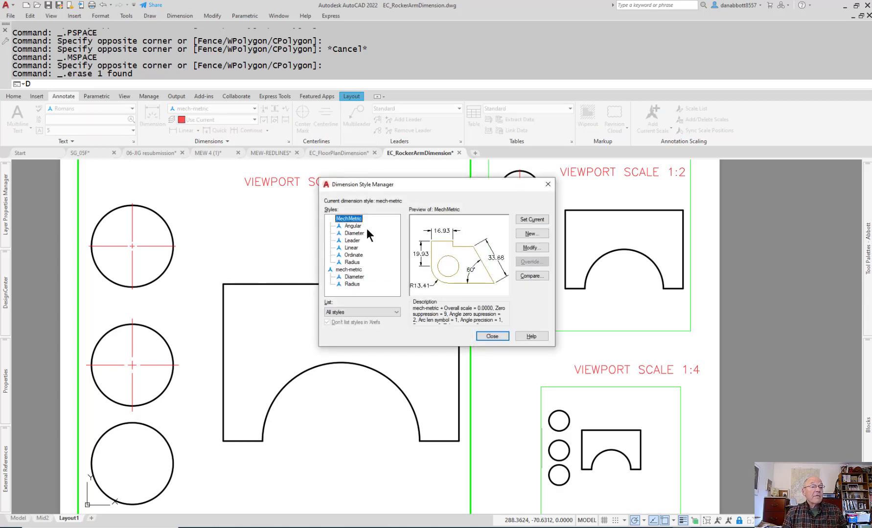
left_click(531, 220)
left_click(528, 247)
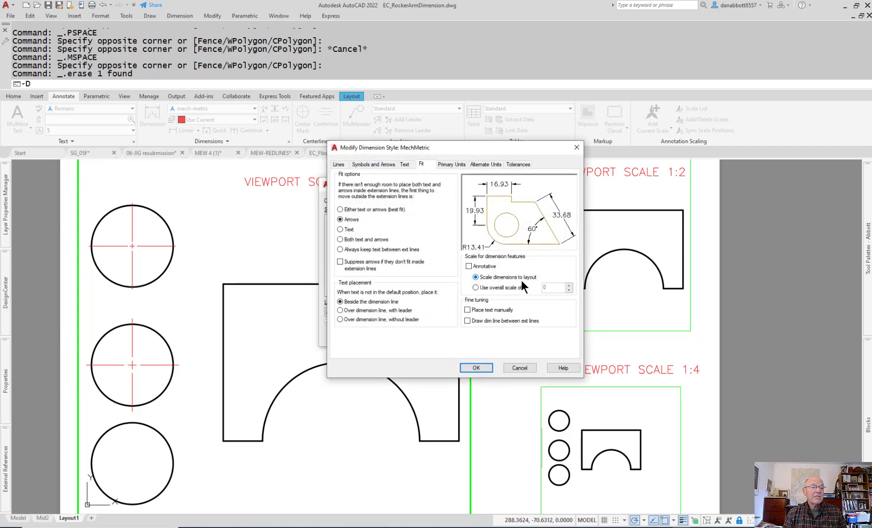
left_click(475, 367)
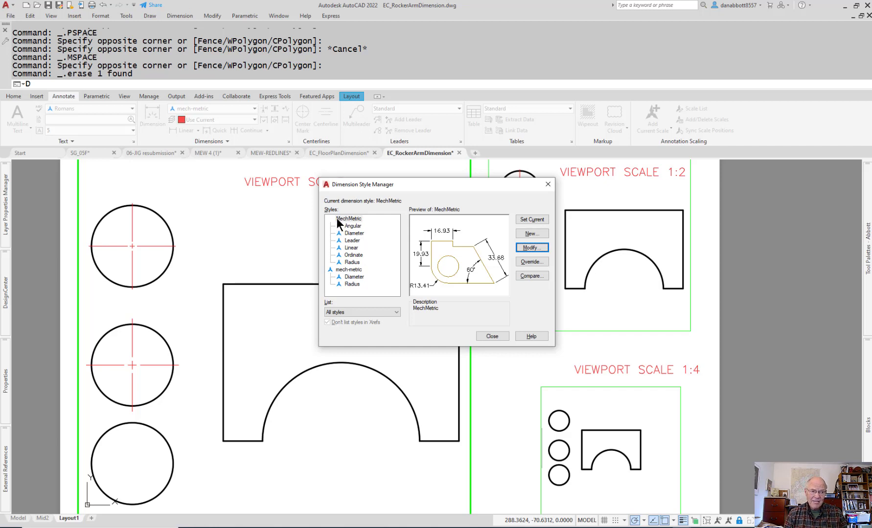
left_click(530, 248)
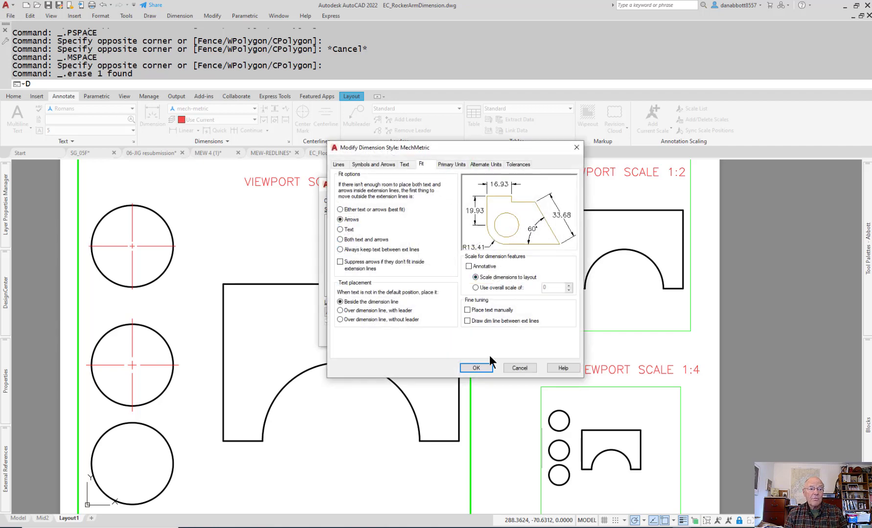
left_click(478, 366)
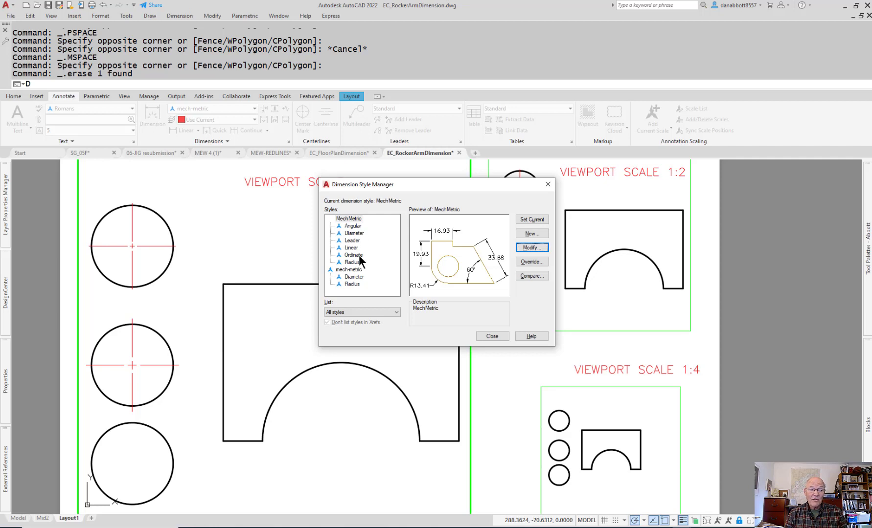
left_click(528, 220)
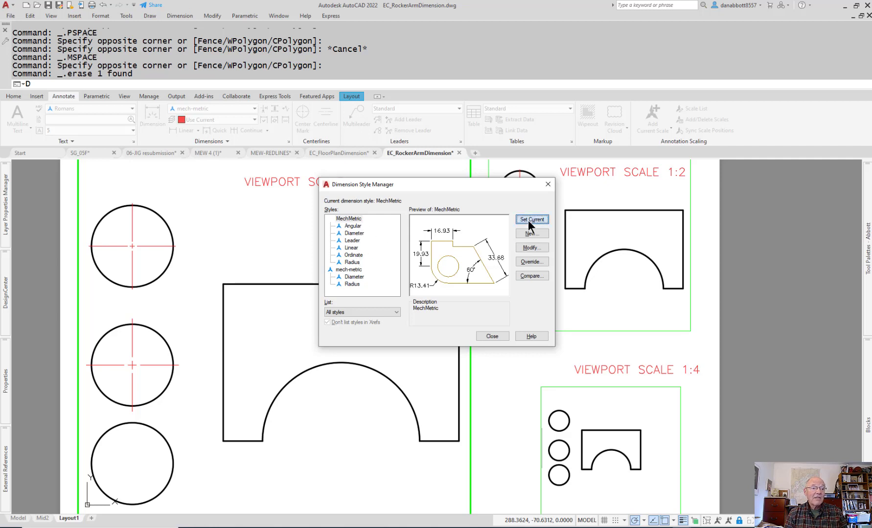
left_click(490, 335)
Add a DCE center mark to the bottom circle in the 1:1 viewport
left_click(322, 461)
key("Escape")
type("DCE")
key("Return")
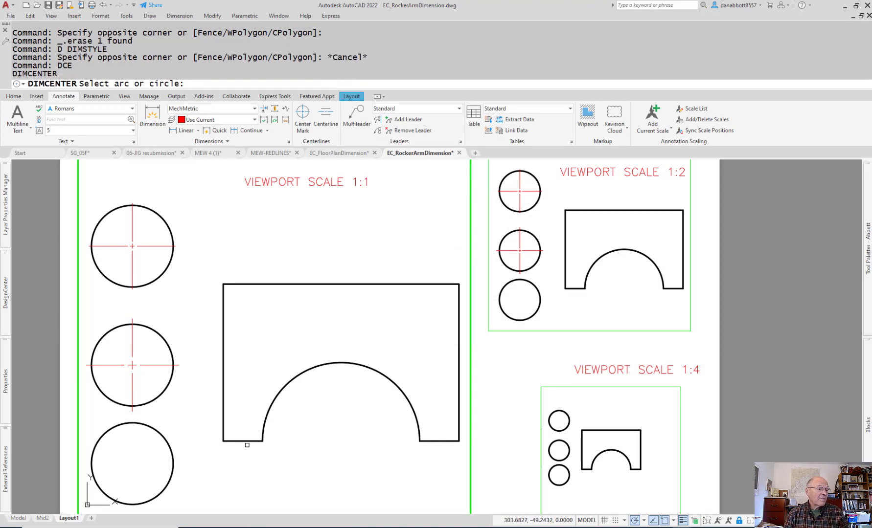
left_click(160, 433)
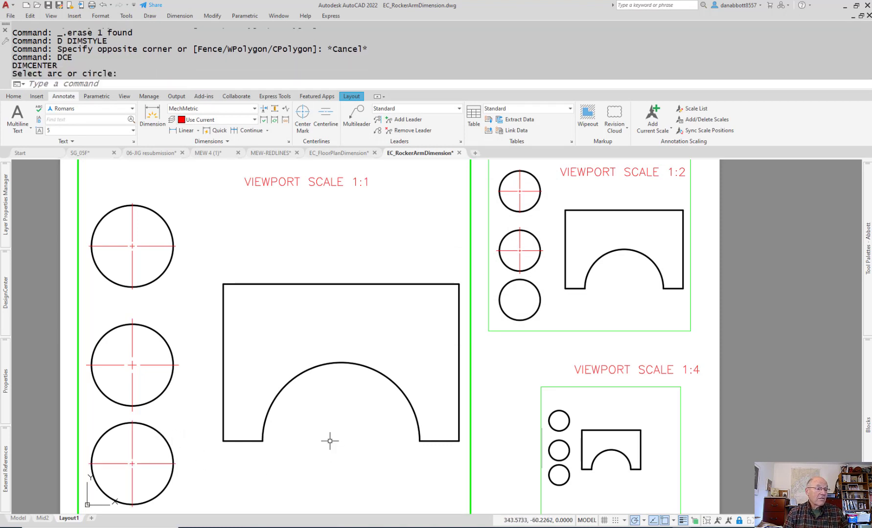
Activate the 1:2 viewport and center-mark its lower circle with DCE
left_click(575, 306)
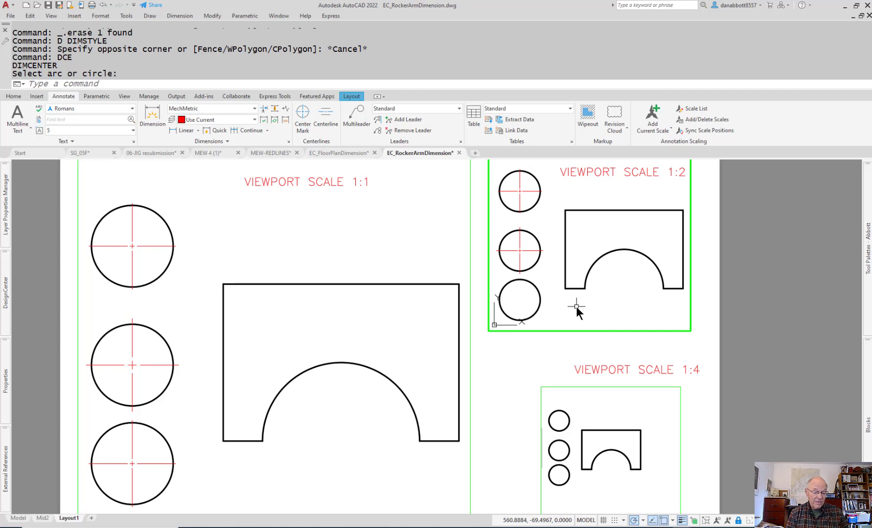
type("DCE")
key("Return")
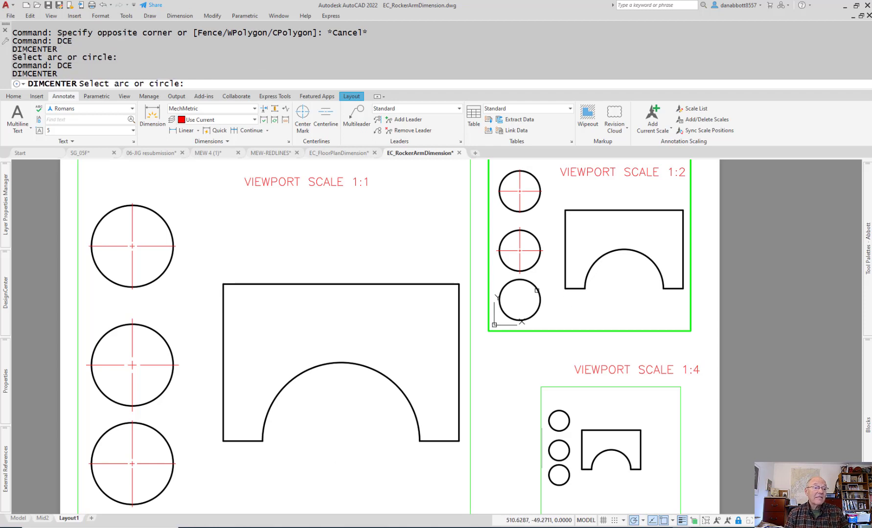
left_click(539, 292)
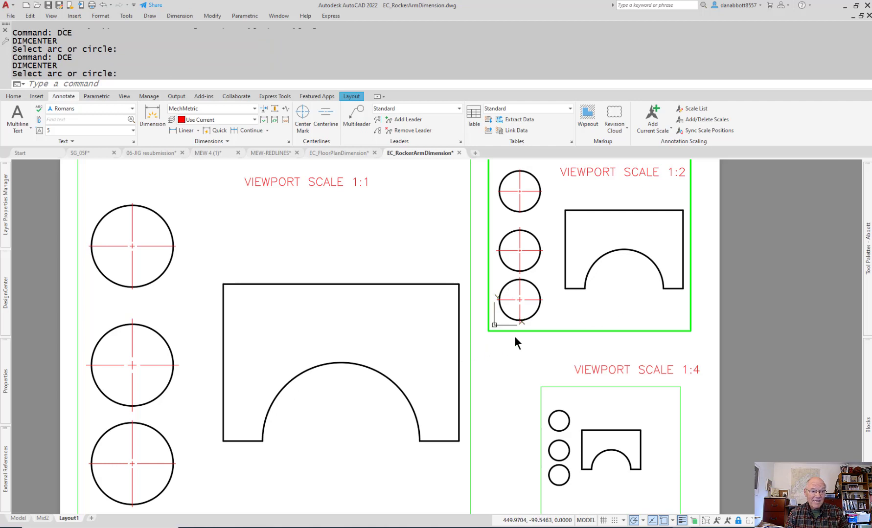
Center-mark the top circle in the 1:4 viewport, then return to paper space
left_click(582, 407)
type("dce")
key("Return")
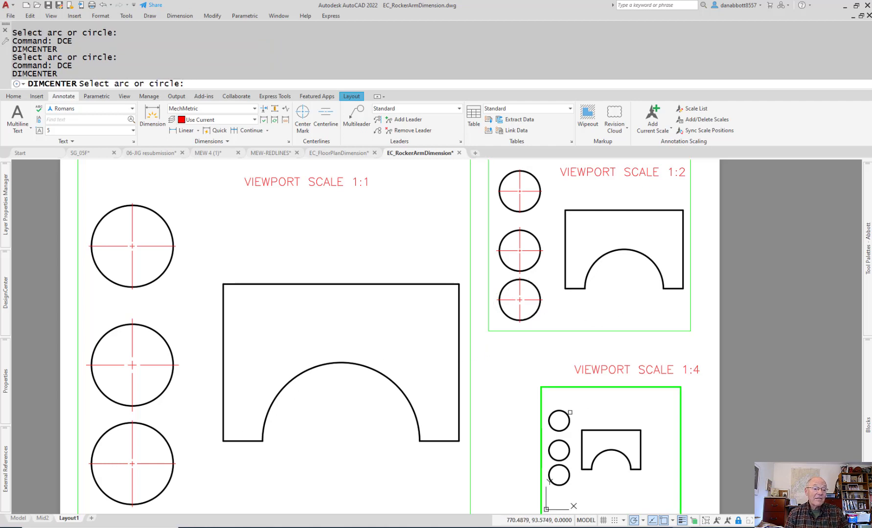
left_click(565, 412)
key("Escape")
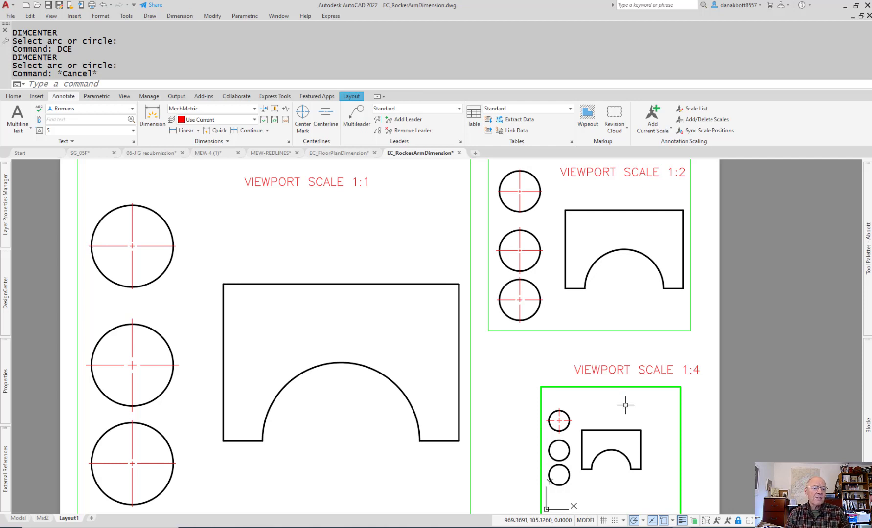
double_click(496, 366)
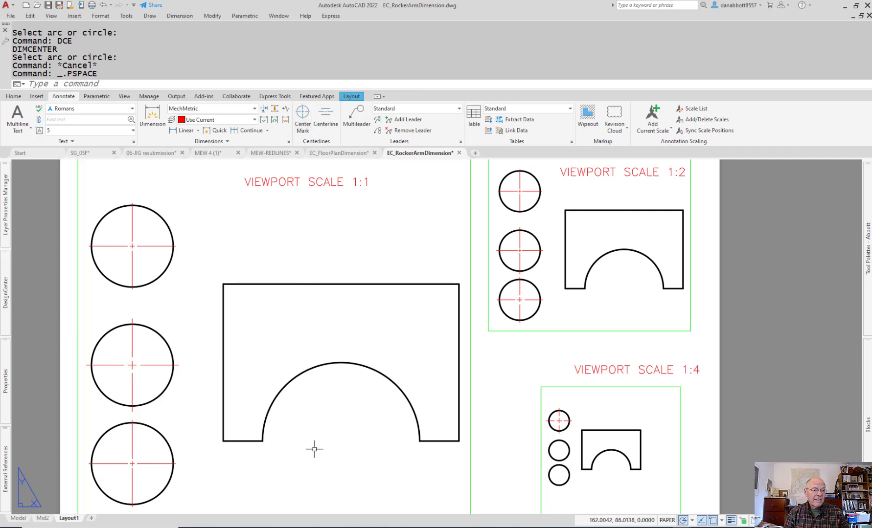
double_click(319, 424)
type("DCE")
key("Return")
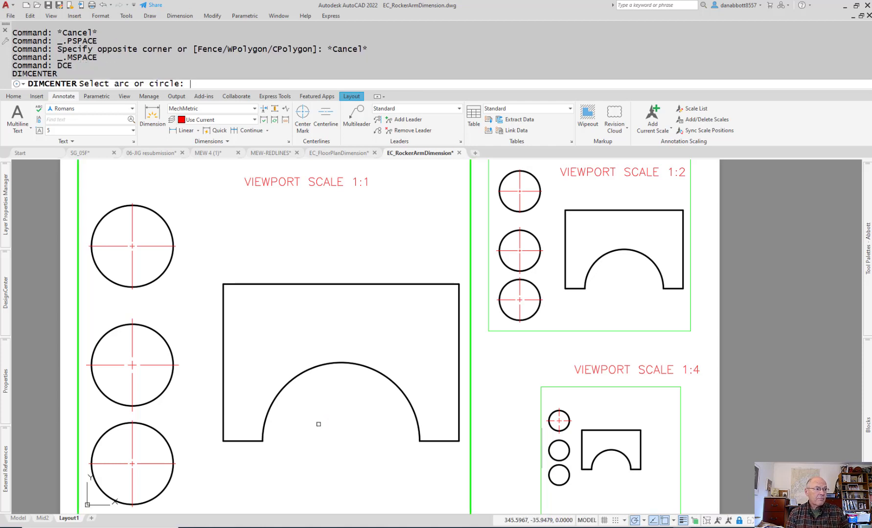
key("Escape")
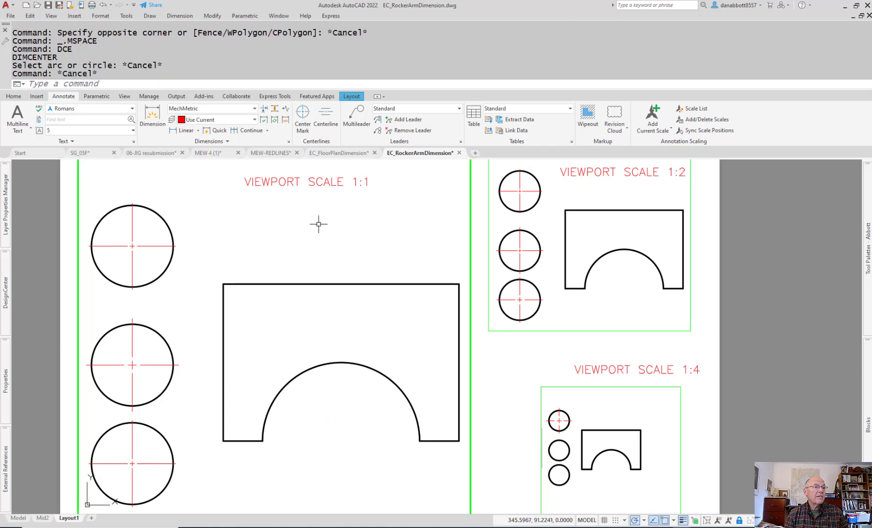
left_click(303, 115)
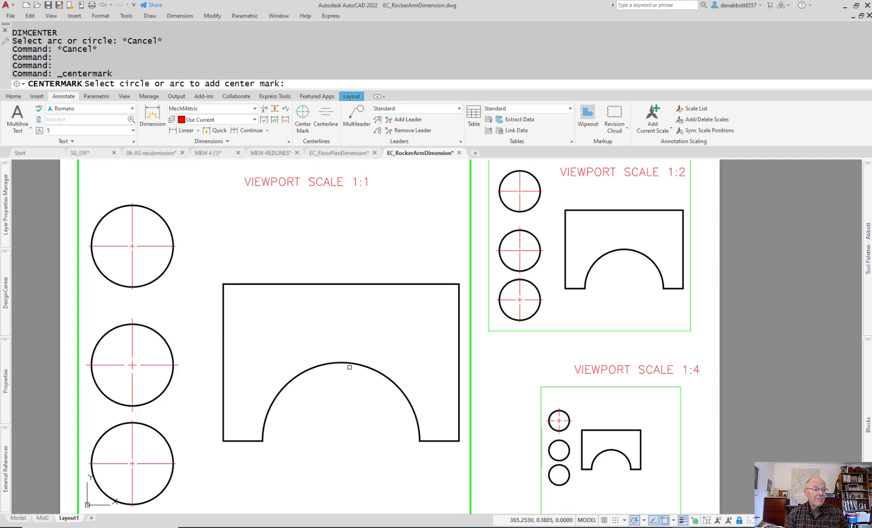
left_click(349, 364)
key("Escape")
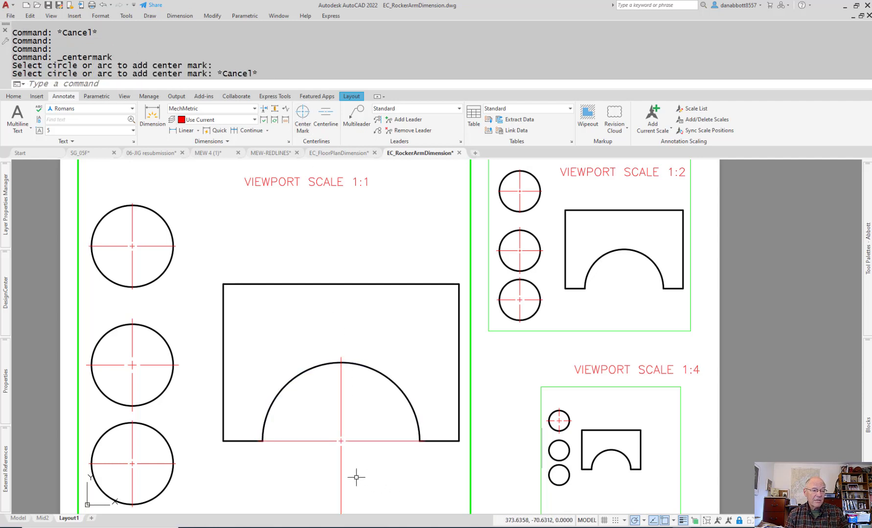
left_click(341, 477)
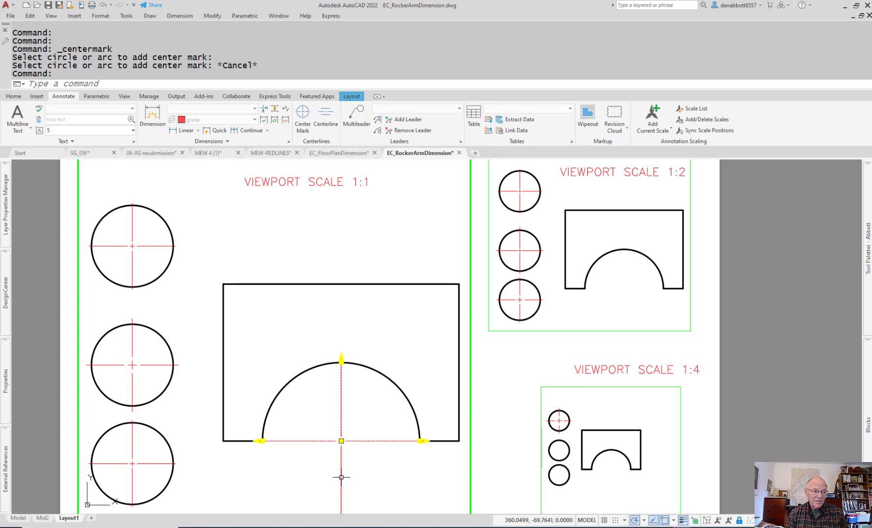
right_click(341, 477)
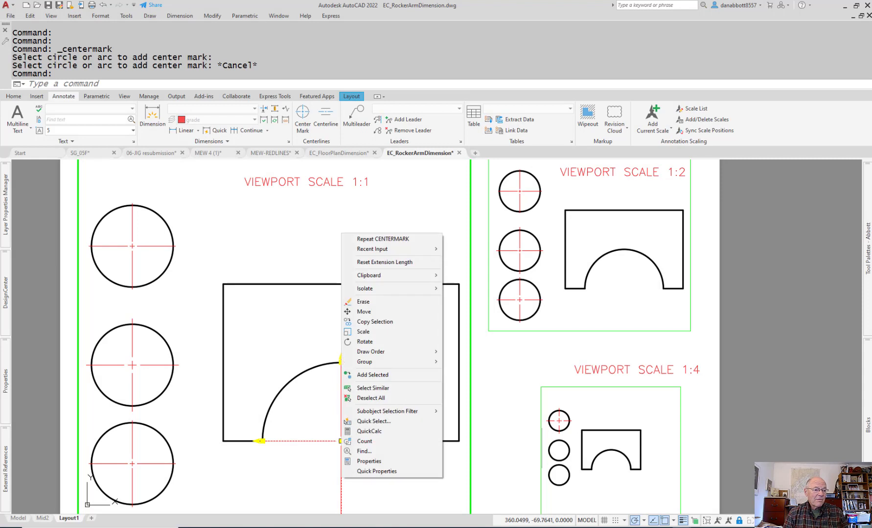
left_click(359, 463)
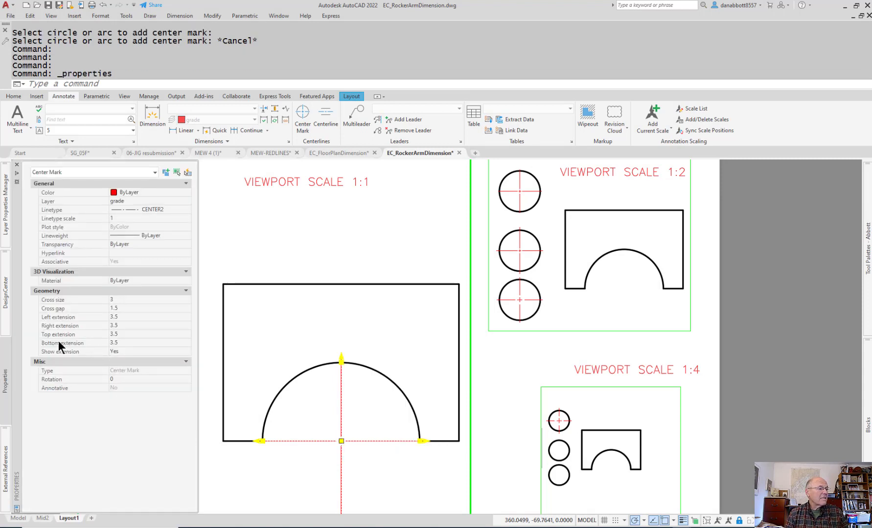
left_click(126, 345)
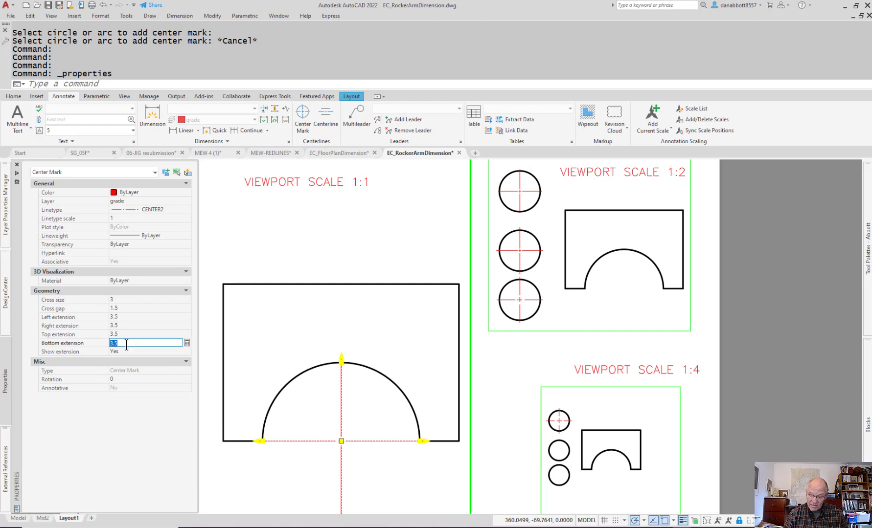
type("0")
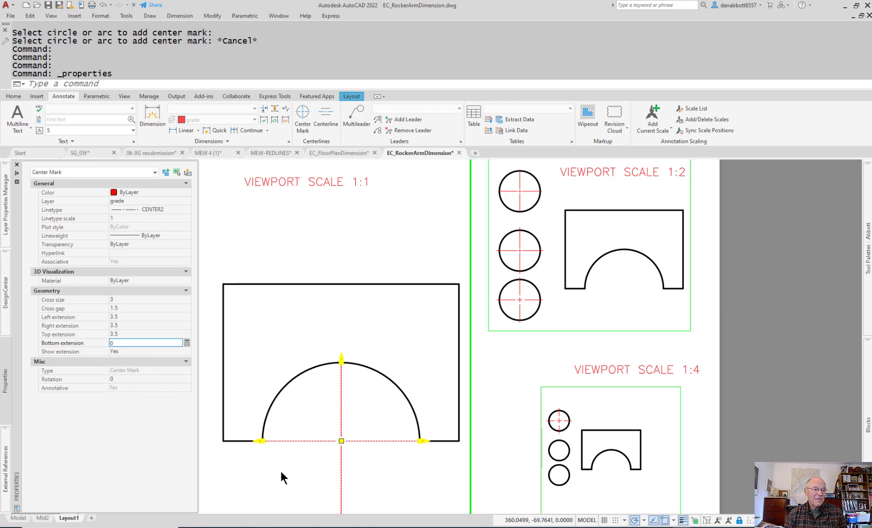
key("Return")
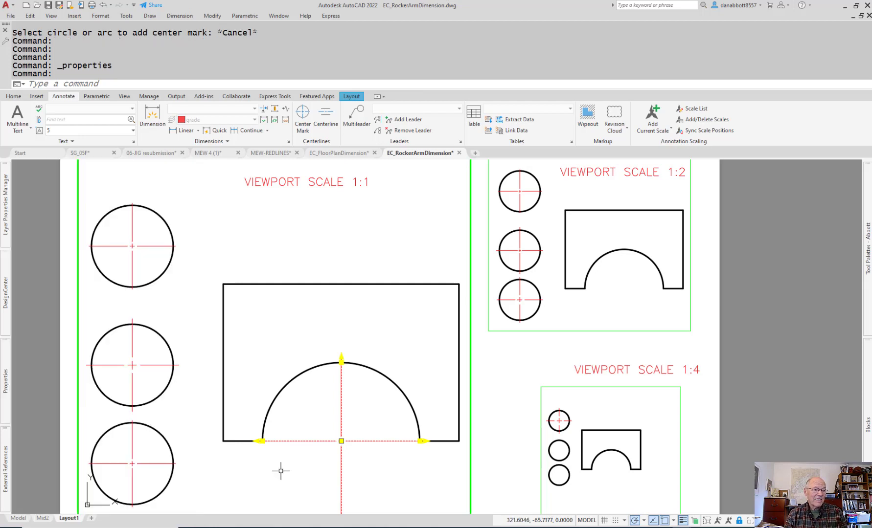
key("Escape")
left_click(316, 441)
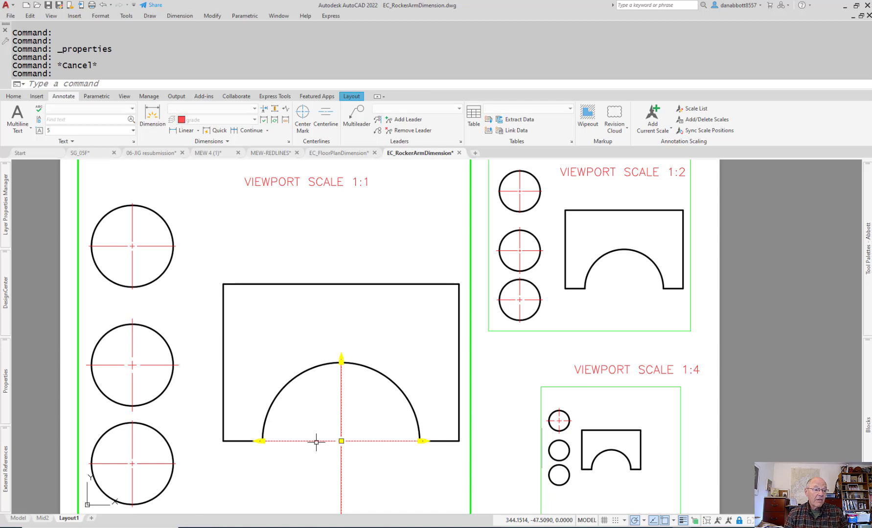
right_click(316, 441)
left_click(335, 431)
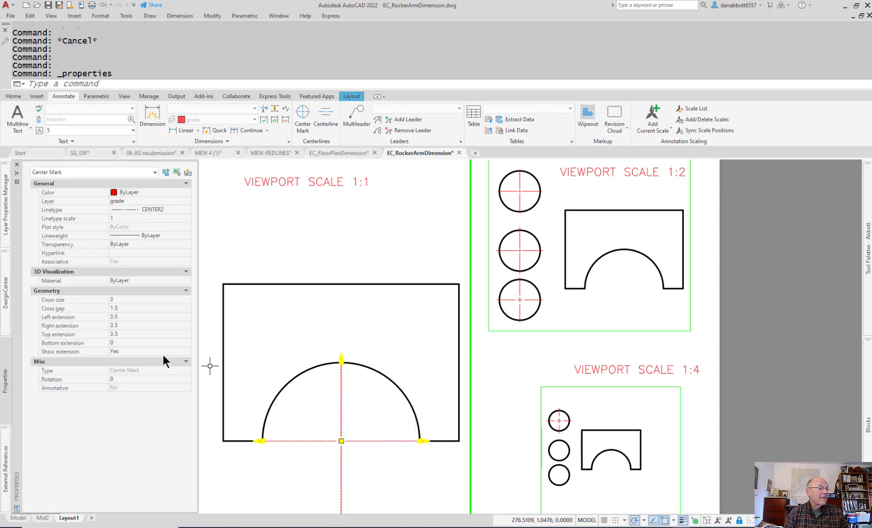
left_click(119, 354)
left_click(180, 352)
left_click(147, 368)
key("Escape")
key("Escape")
left_click(311, 463)
key("Delete")
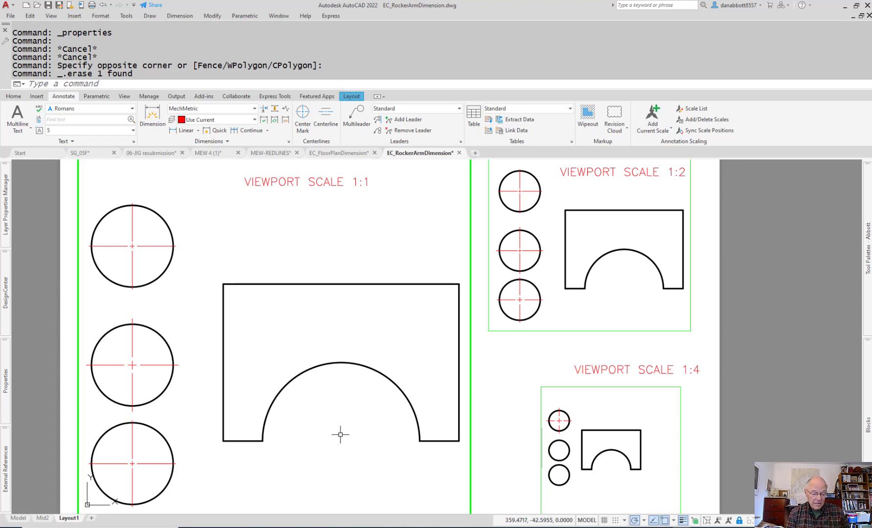
Center-mark the arch in the 1:1 viewport and delete the centerline below it
type("DCE")
key("Return")
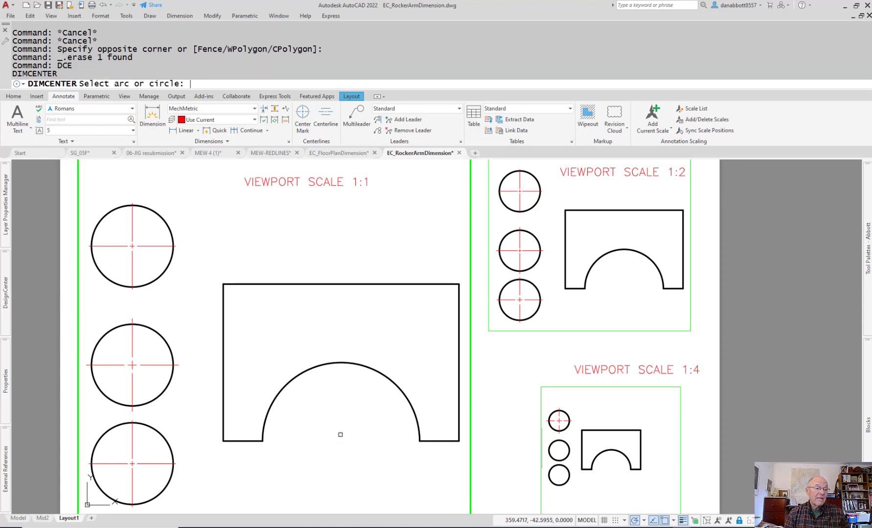
left_click(383, 375)
key("Escape")
left_click(387, 467)
left_click(307, 489)
key("Delete")
Try grip-stretching the mark's red horizontal centerline, then recentre the layout on all three viewports
scroll(400, 430, "up", 4)
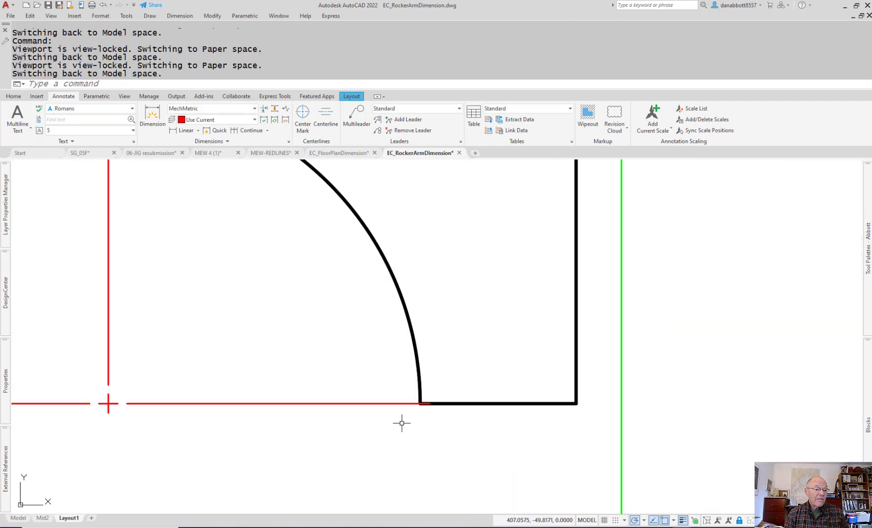
left_click_drag(399, 410, 367, 378)
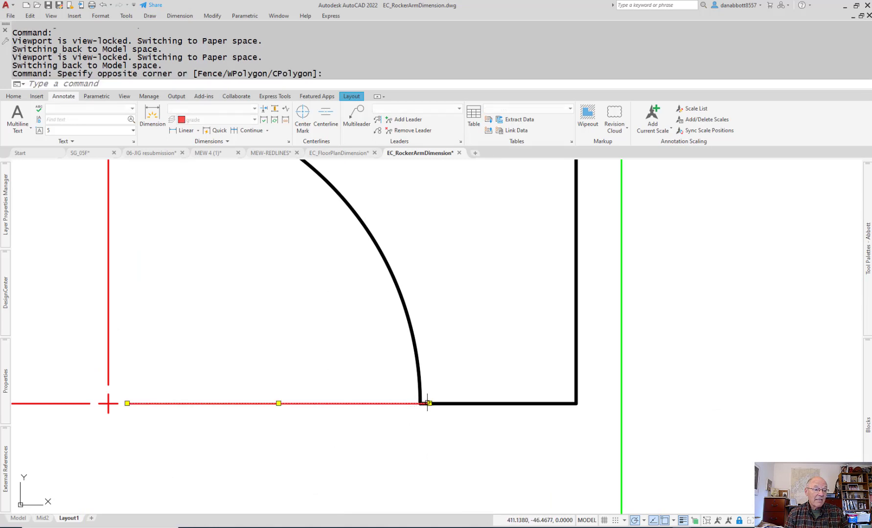
left_click(429, 403)
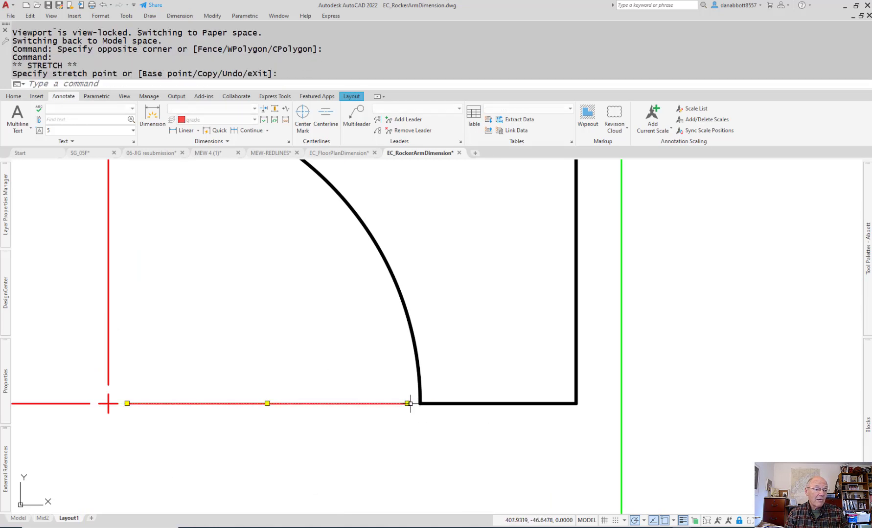
scroll(357, 436, "down", 5)
scroll(266, 436, "up", 5)
key("Escape")
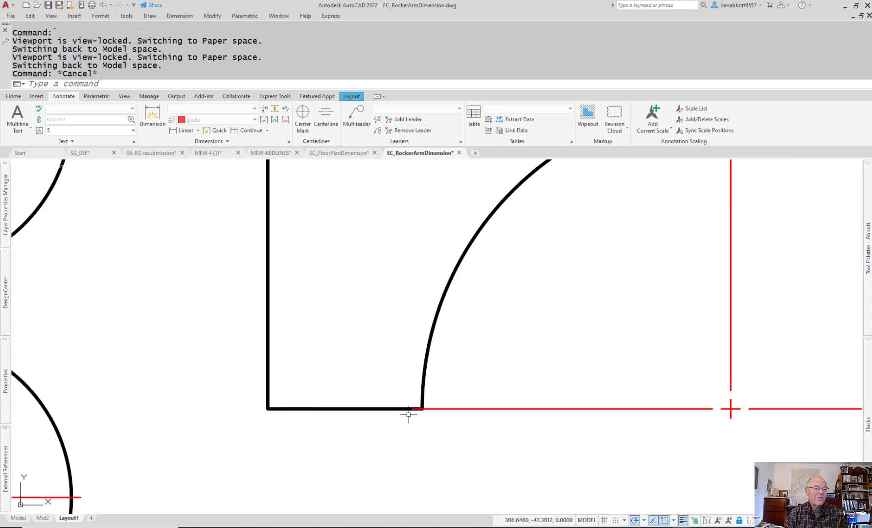
left_click(452, 410)
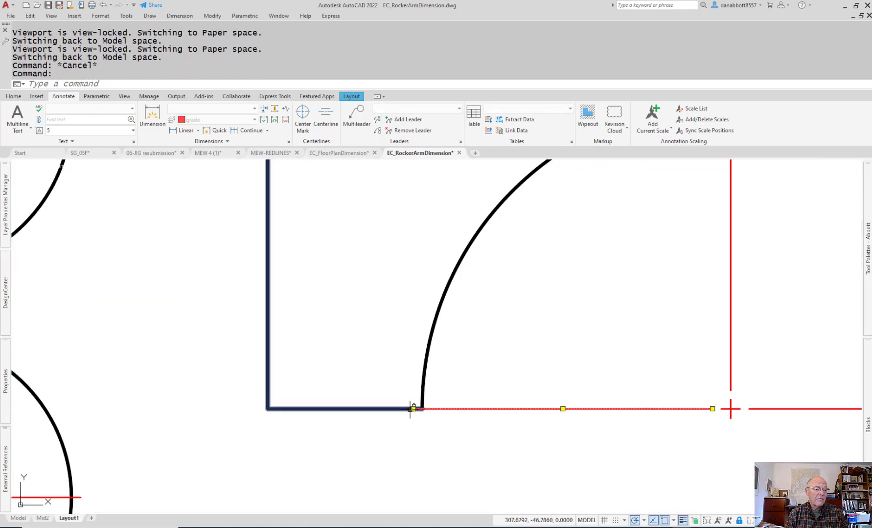
left_click(414, 409)
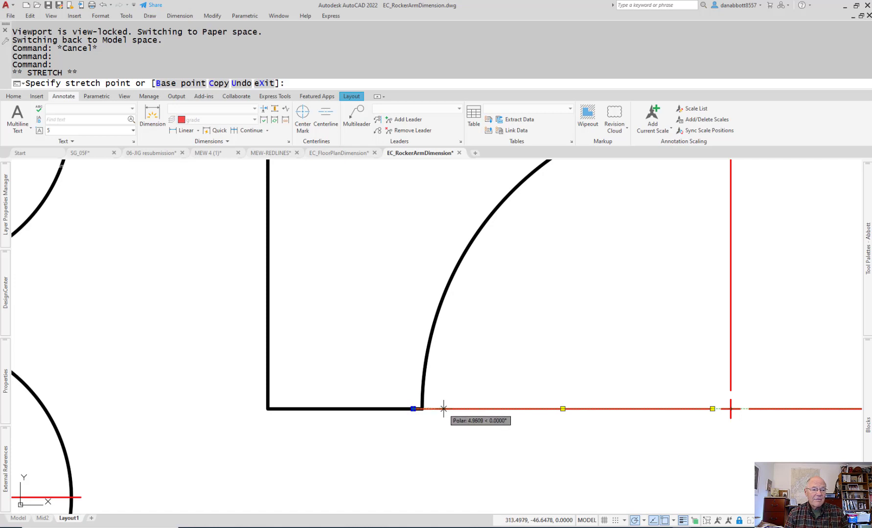
key("Escape")
scroll(467, 450, "down", 4)
key("Escape")
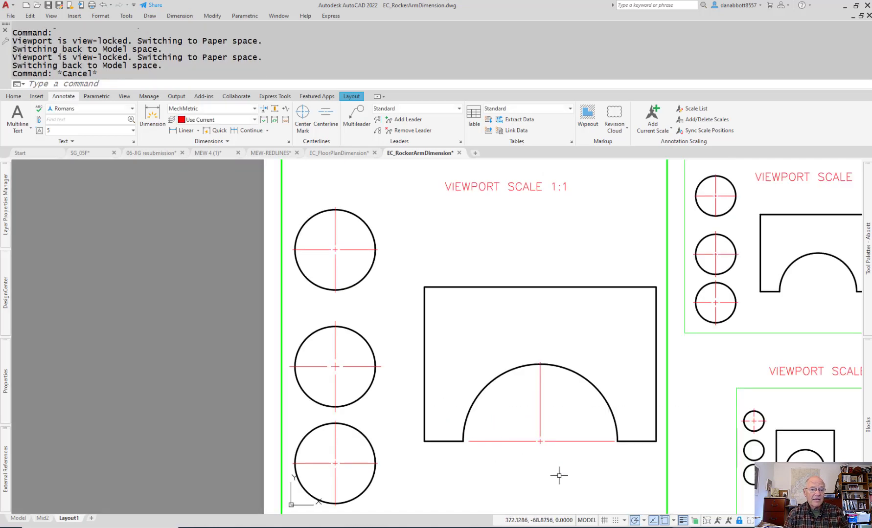
middle_click_drag(559, 475, 475, 454)
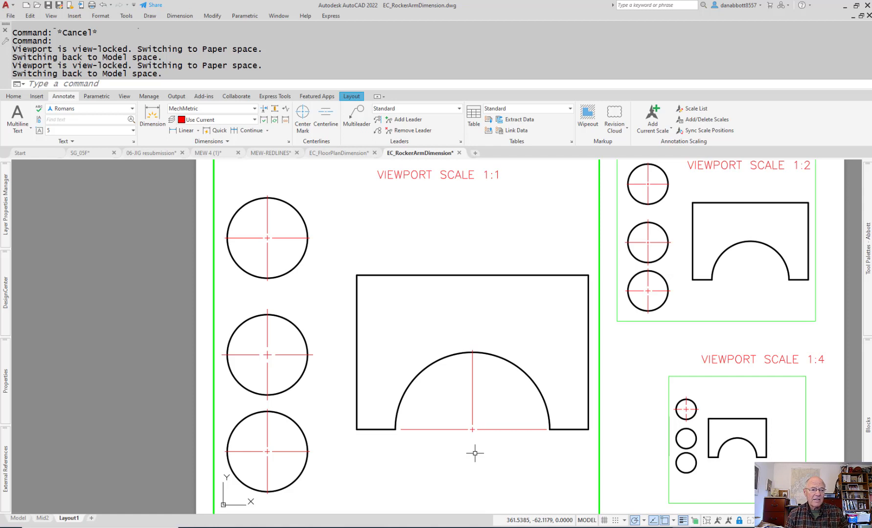
middle_click_drag(521, 456, 481, 446)
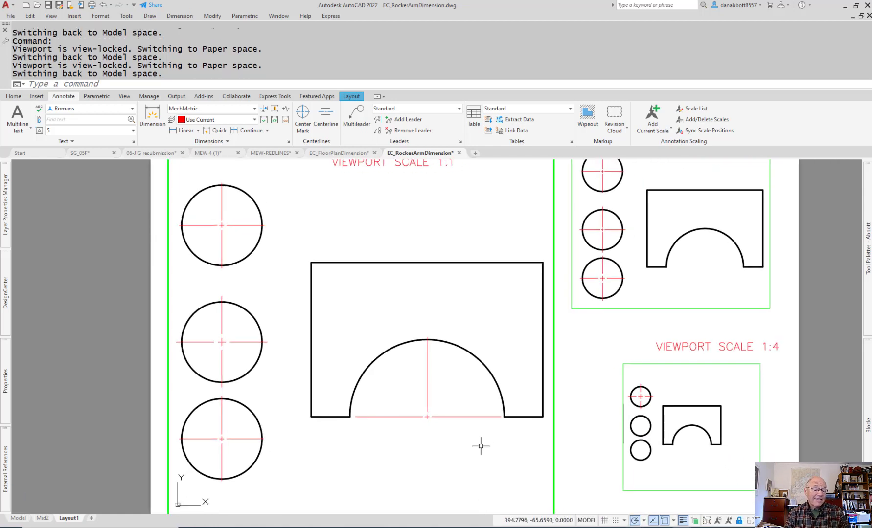
Add a 75 linear dimension from the outline's lower-right corner to the arch center
type("DLI")
key("Return")
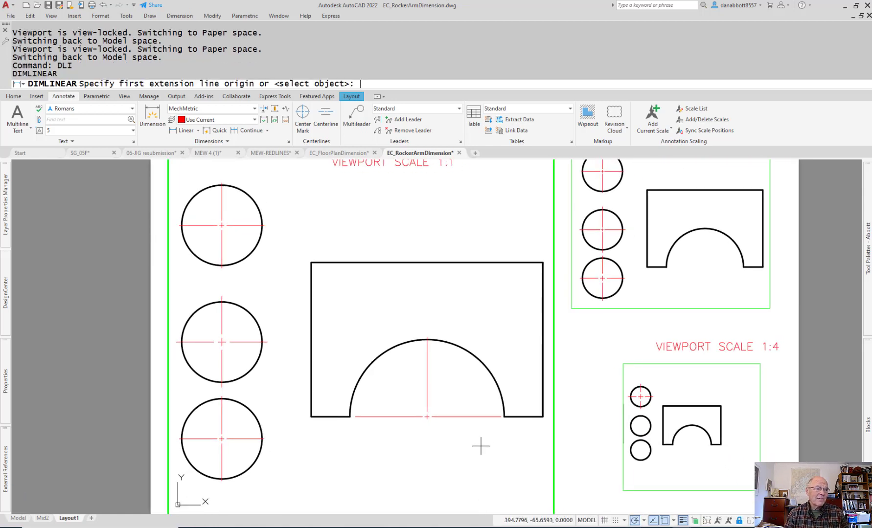
left_click(542, 416)
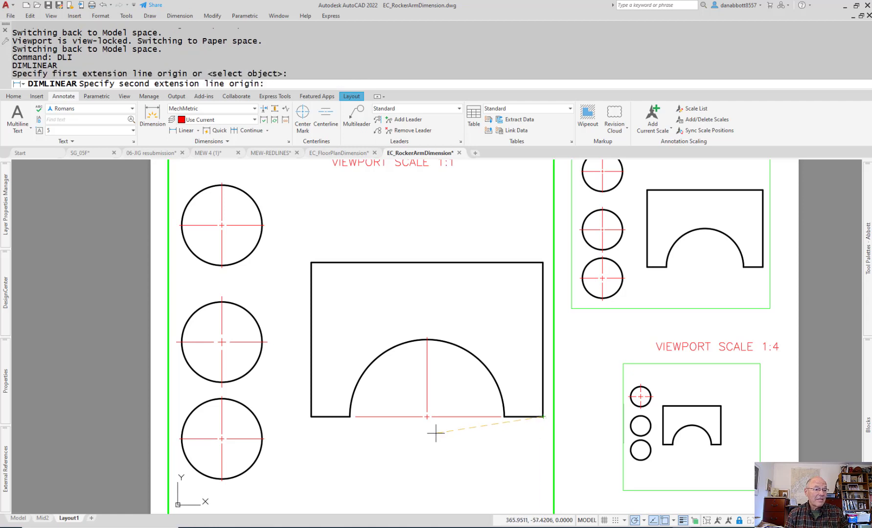
left_click(427, 418)
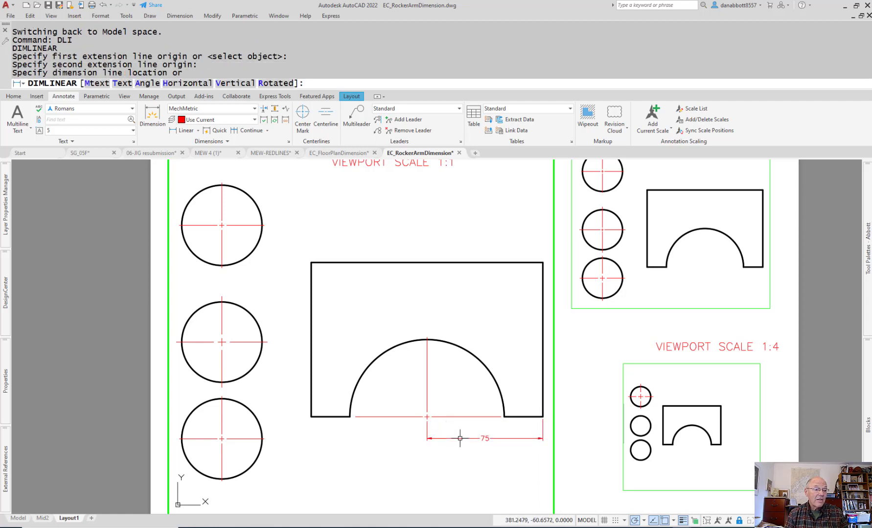
left_click(460, 439)
Pan the layout to bring the whole 1:4 viewport into view
scroll(434, 412, "up", 3)
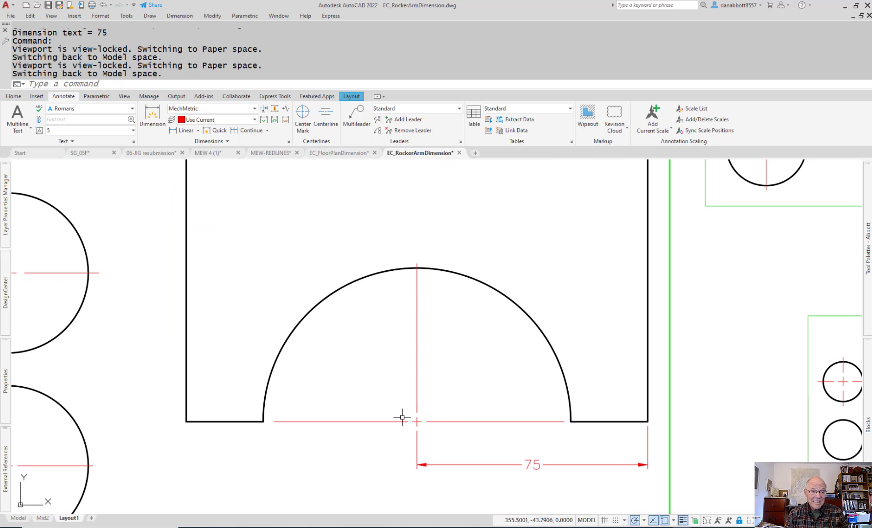
scroll(402, 424, "down", 3)
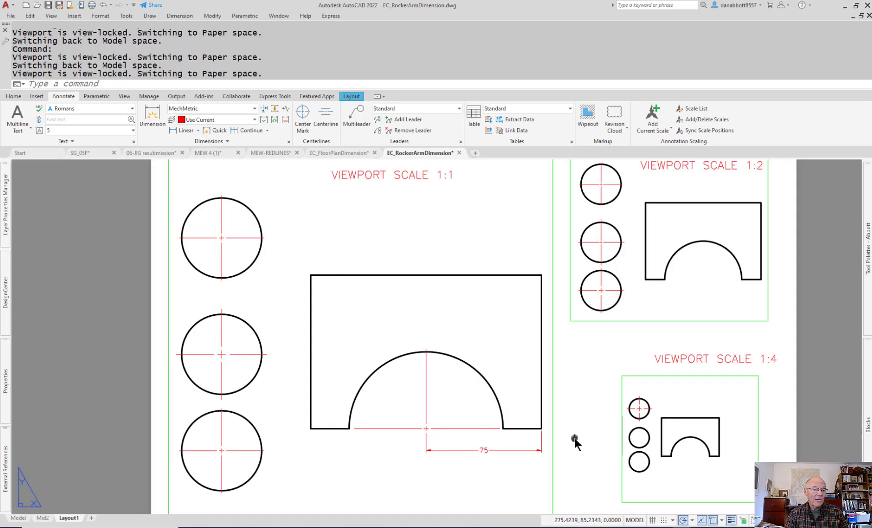
middle_click_drag(574, 438, 473, 432)
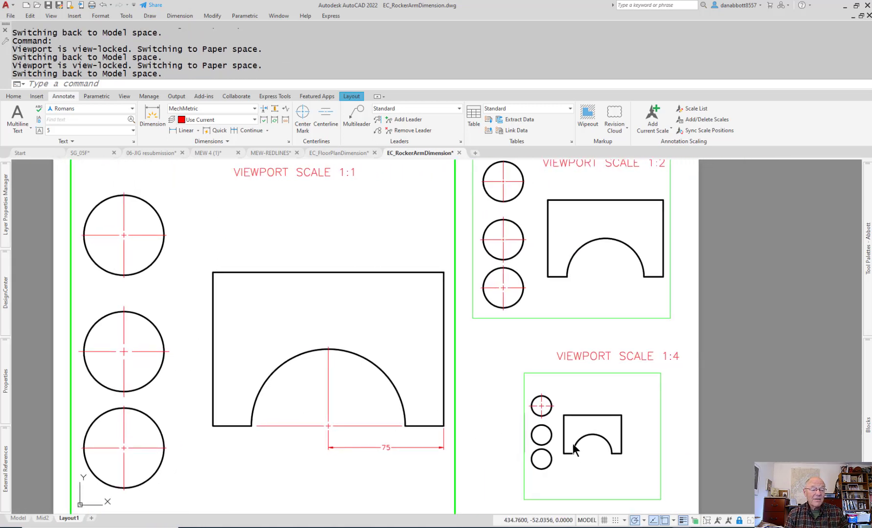
In the 1:4 viewport, center-mark the arch and erase the lower vertical arm
left_click(601, 464)
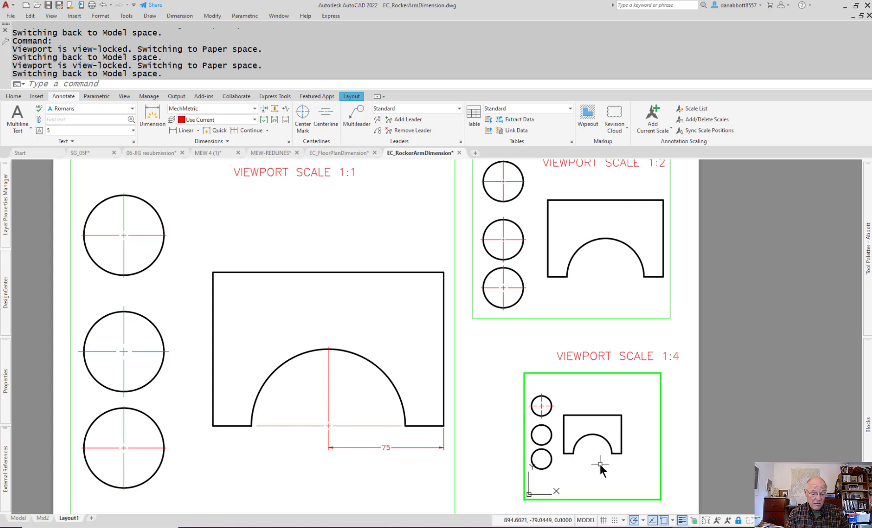
type("DCE")
key("Return")
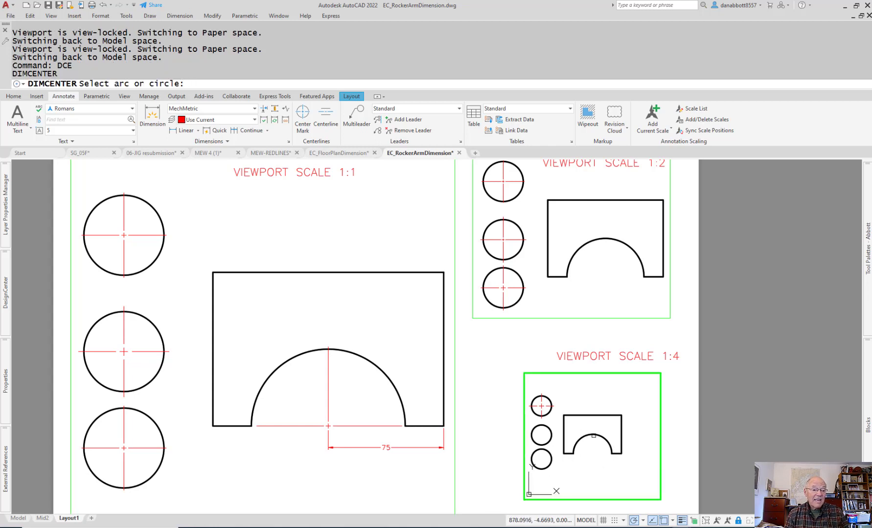
left_click(593, 435)
key("Escape")
scroll(630, 462, "up", 8)
scroll(503, 453, "down", 3)
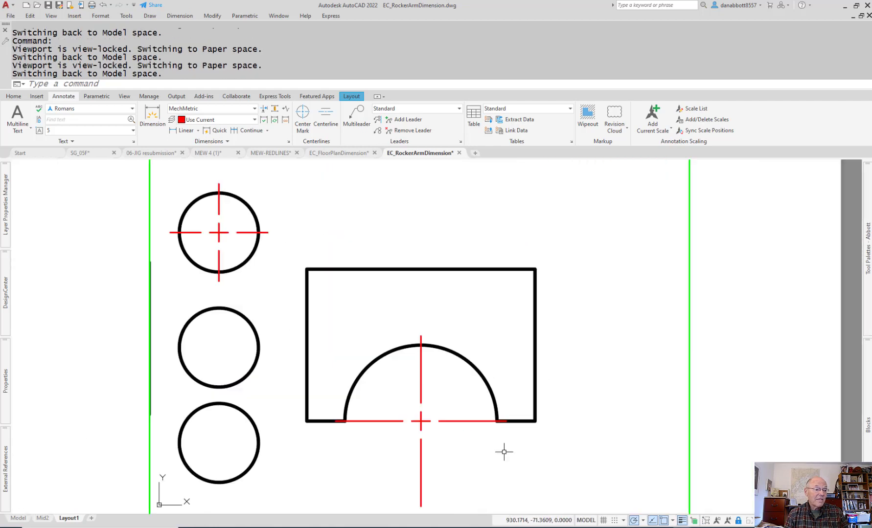
left_click(441, 451)
left_click(397, 463)
key("Delete")
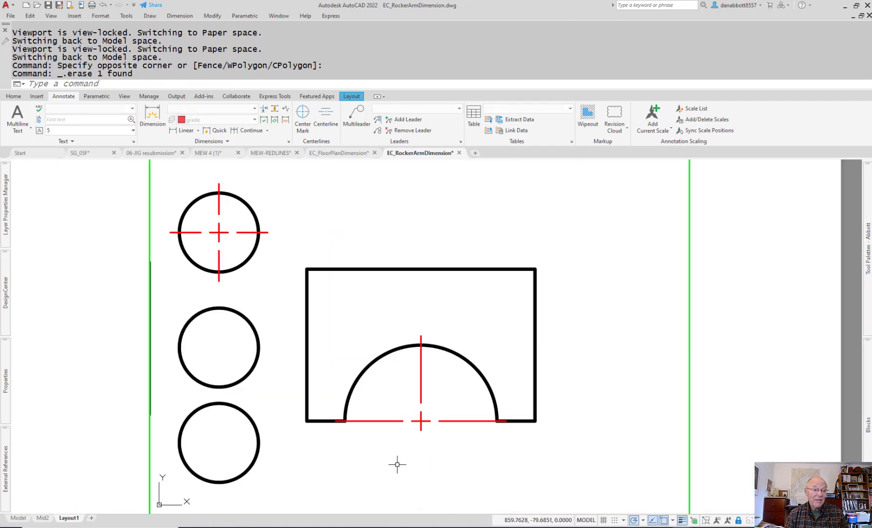
Grip-stretch the right and left horizontal centerline arms shorter
left_click(480, 422)
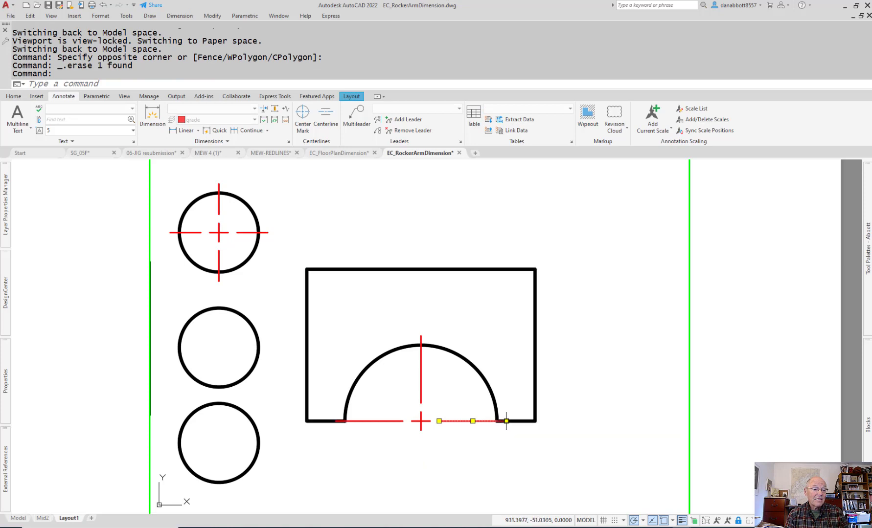
left_click(504, 421)
left_click(488, 421)
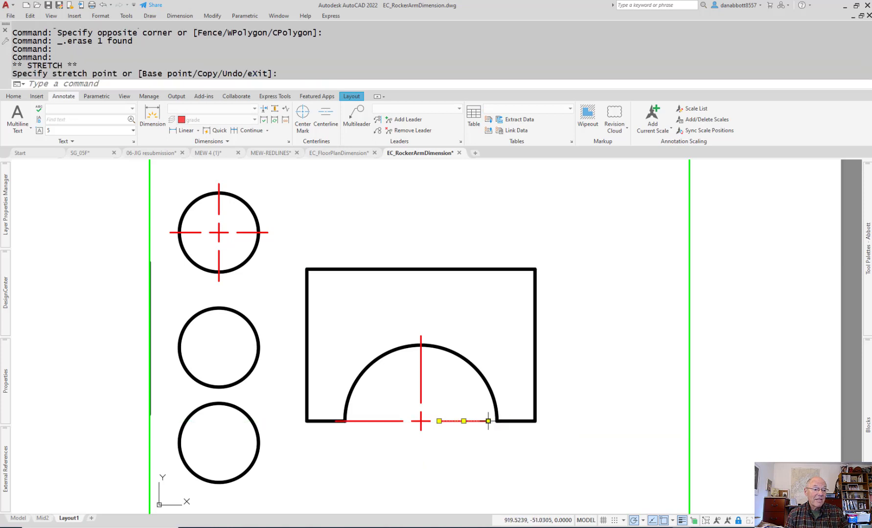
left_click(386, 424)
left_click(327, 411)
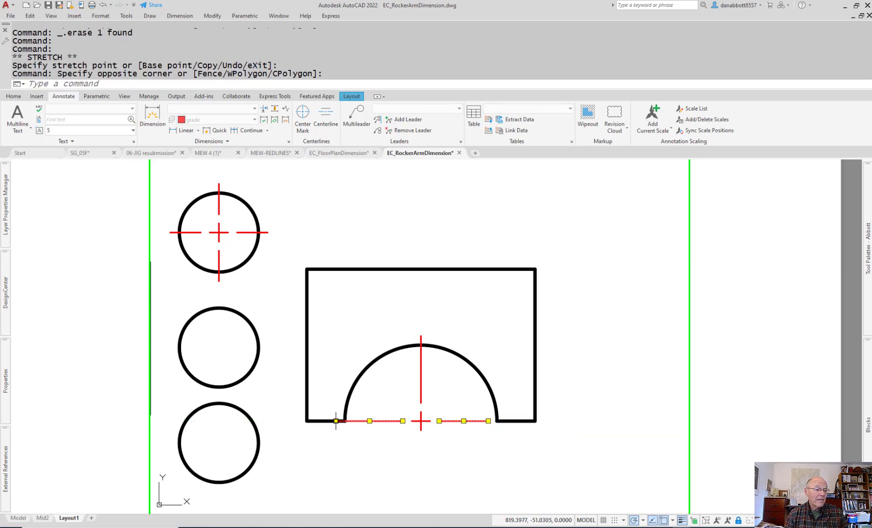
left_click(336, 421)
left_click(357, 421)
key("Escape")
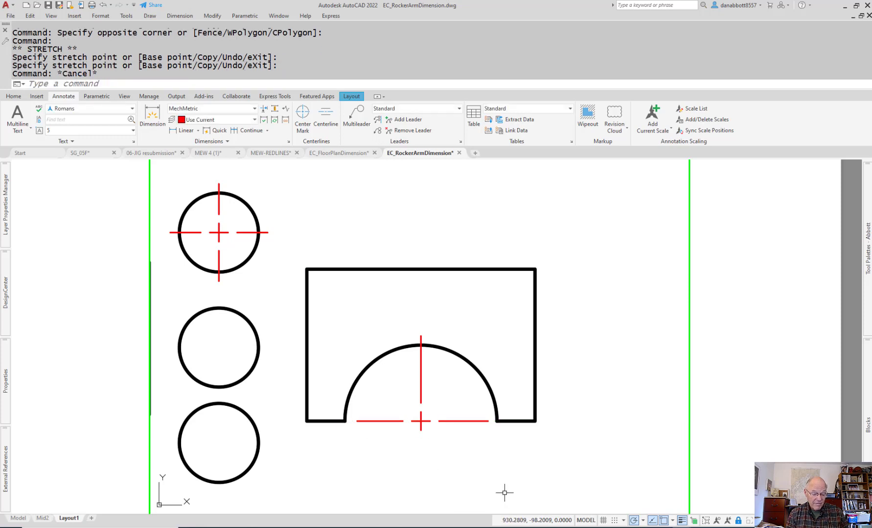
Add a 73.6 linear dimension from the block's lower-right corner to the arch center
type("DLI")
key("Return")
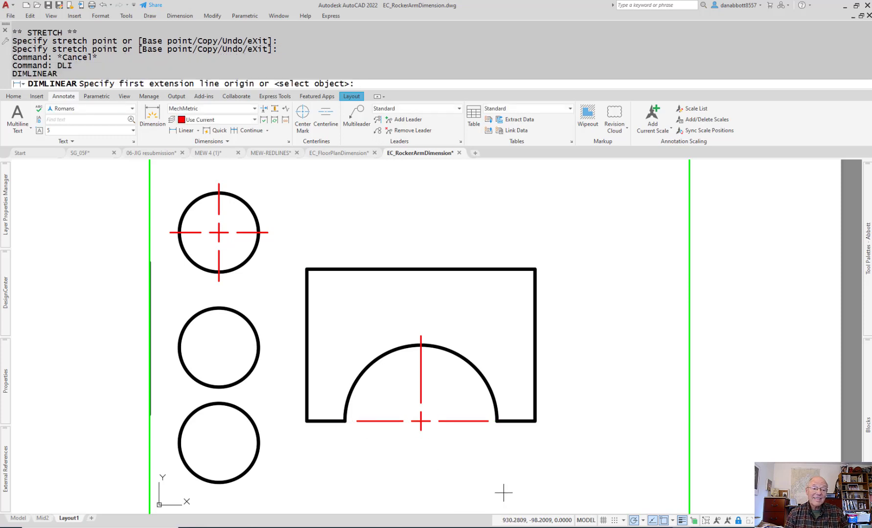
left_click(535, 421)
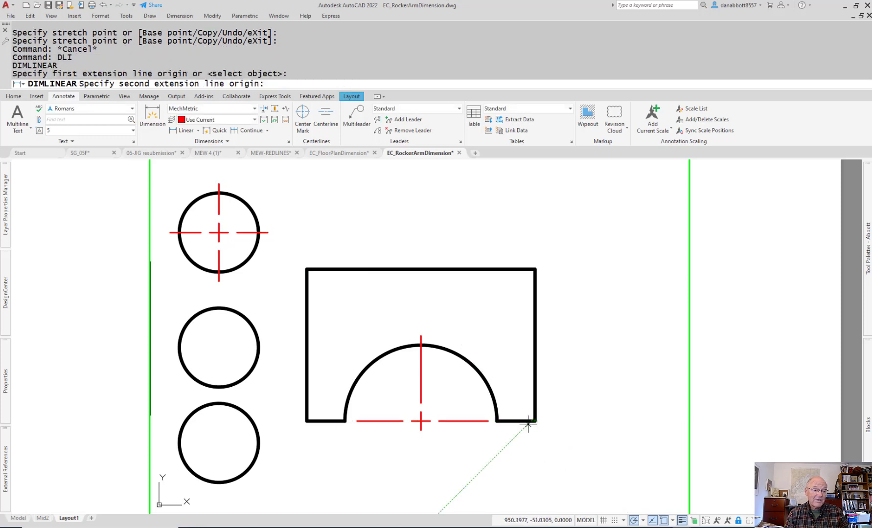
left_click(420, 420)
left_click(426, 467)
middle_click_drag(578, 478, 583, 419)
scroll(583, 419, "down", 3)
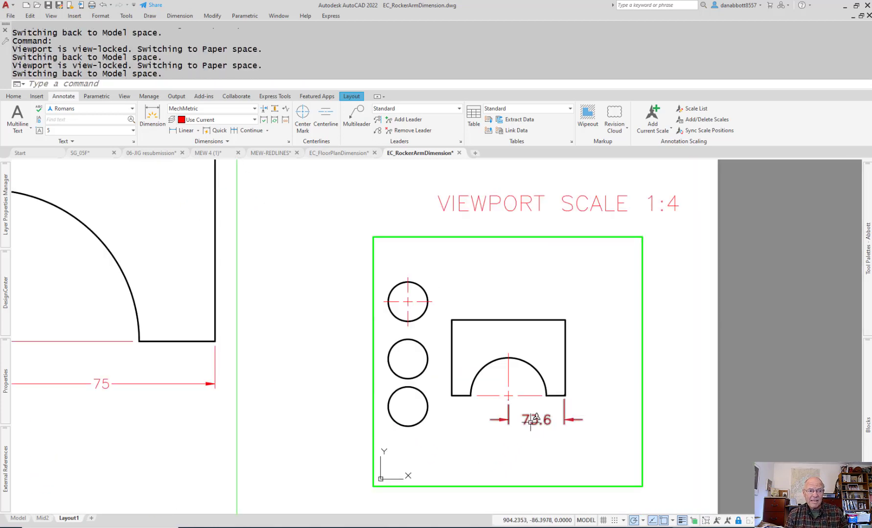
Make mech-metric the current dimension style, then activate the 1:2 viewport for editing
scroll(559, 413, "down", 5)
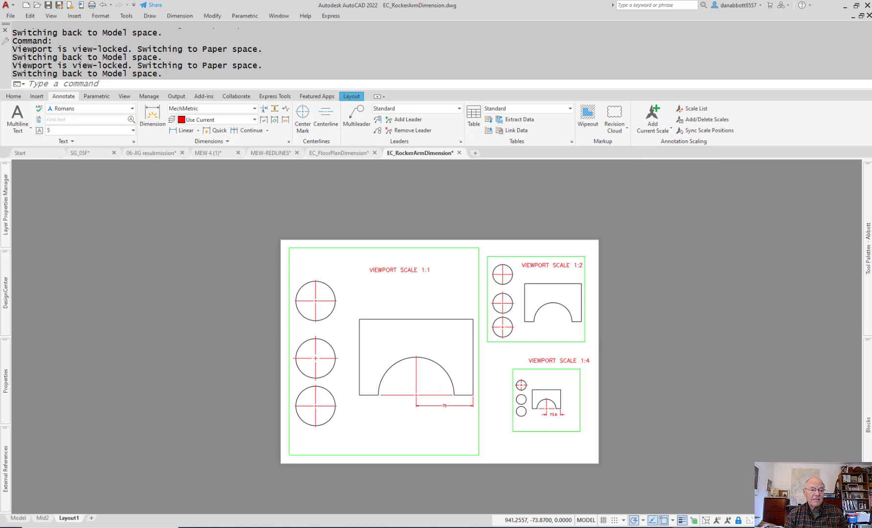
scroll(559, 413, "up", 5)
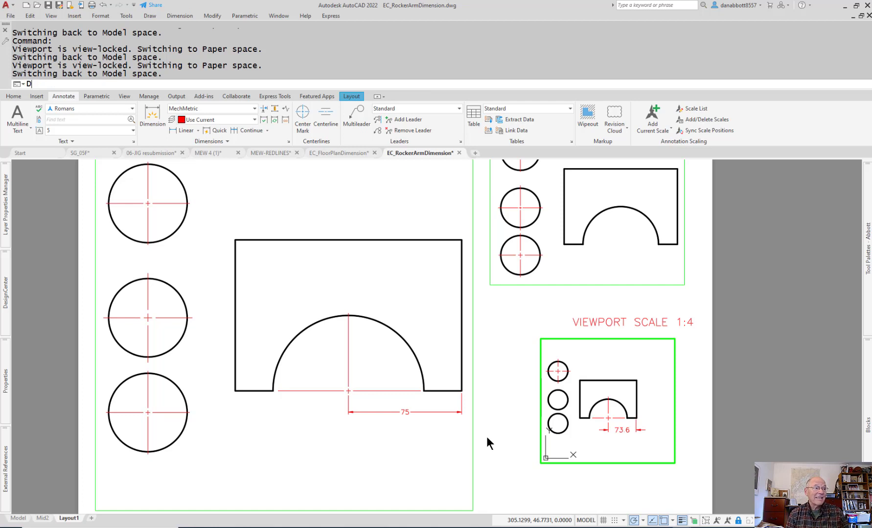
type("D")
key("Return")
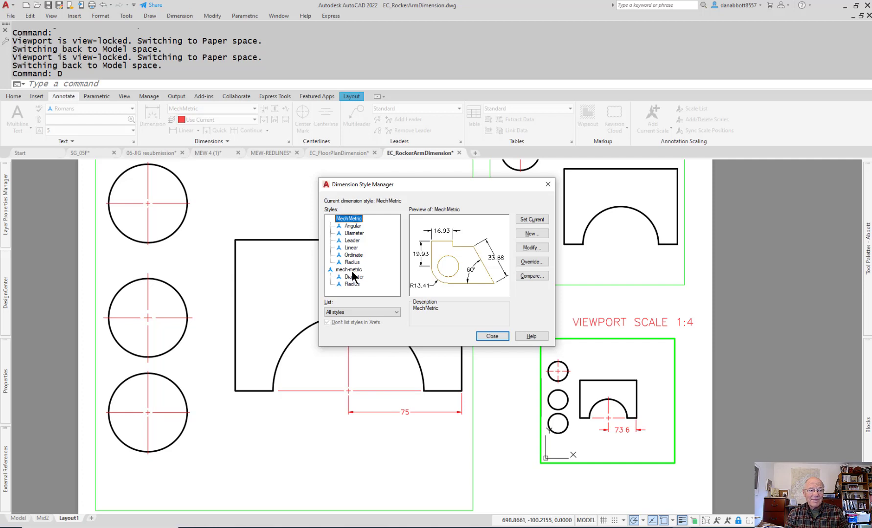
left_click(352, 270)
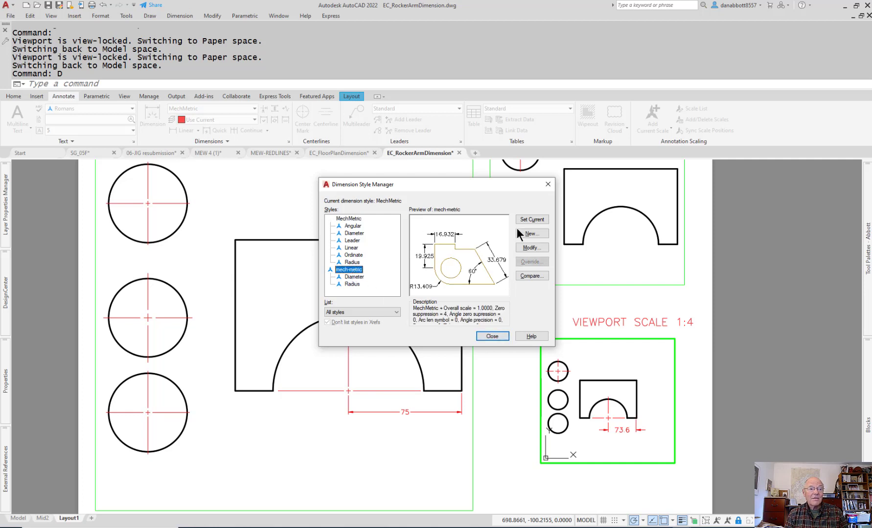
left_click(534, 220)
left_click(491, 336)
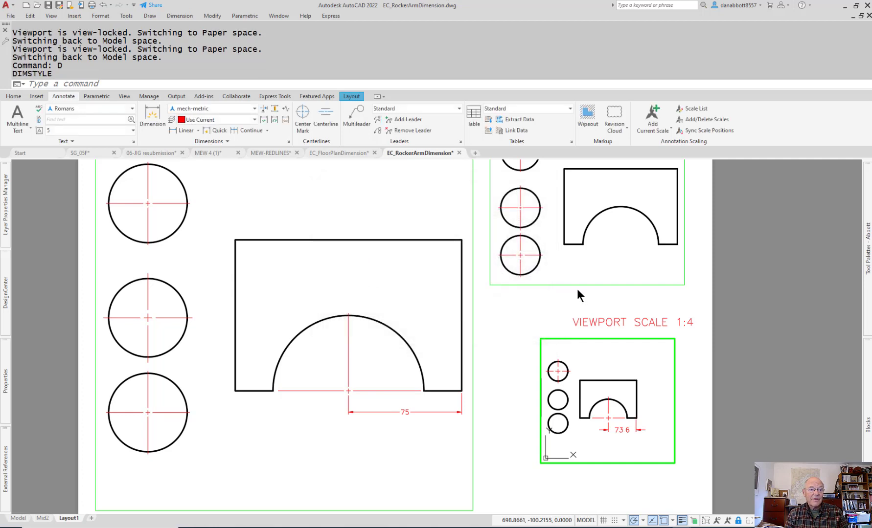
left_click(610, 248)
middle_click_drag(610, 248, 559, 279)
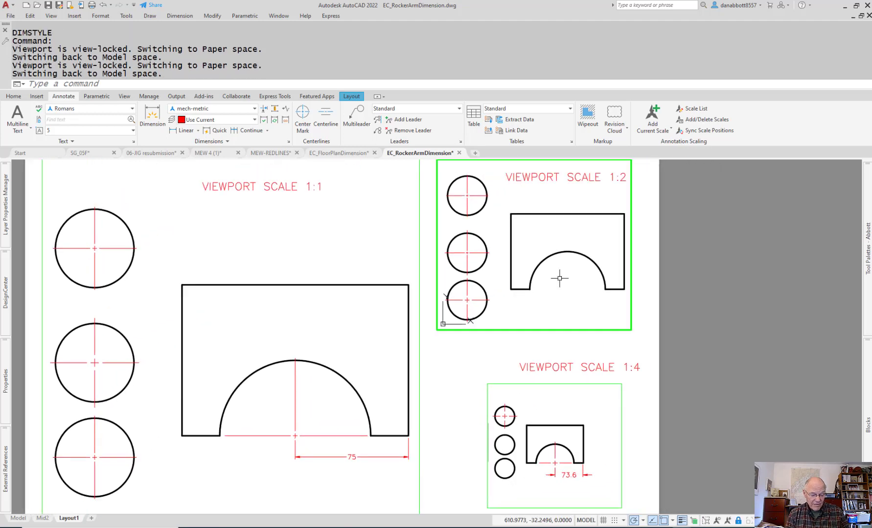
Add a center mark to the arch in the 1:2 viewport with DCE
type("DCE")
key("Return")
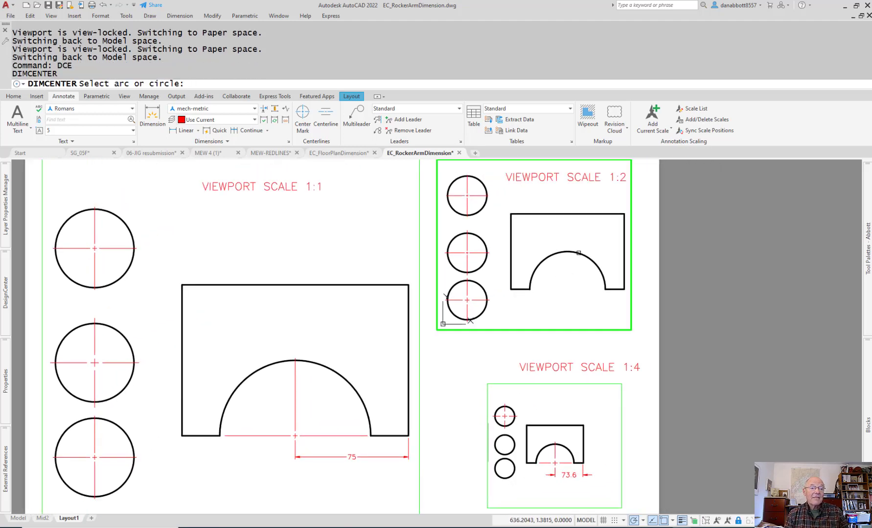
left_click(578, 253)
key("Escape")
Scale the center mark's six lines by 2 about the arch's centre point
type("SC")
key("Return")
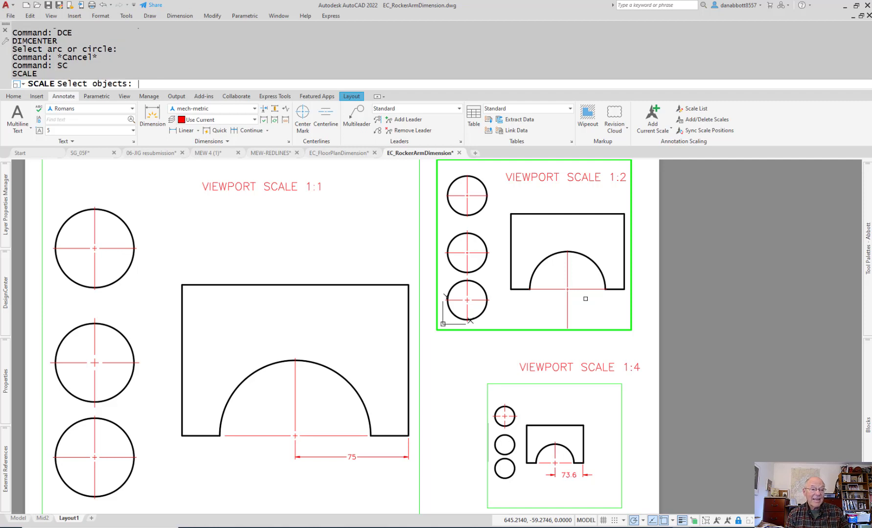
left_click(579, 282)
left_click(542, 309)
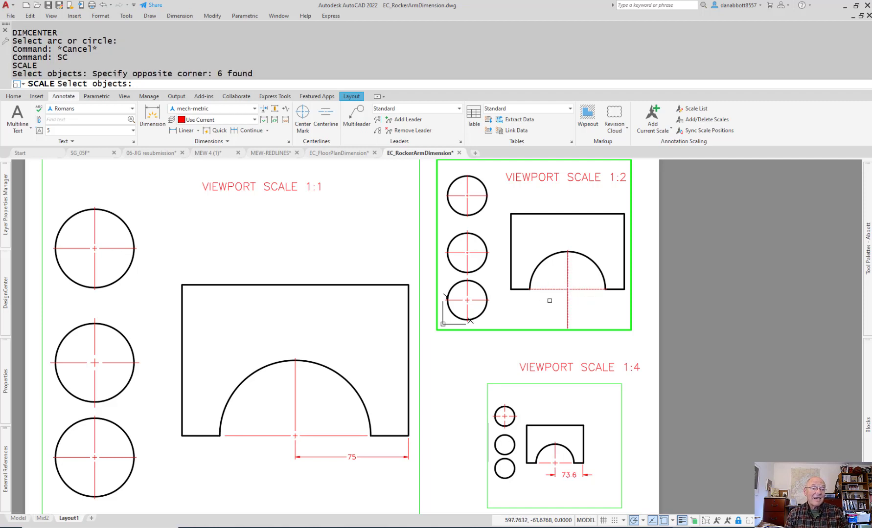
key("Return")
scroll(568, 292, "up", 6)
scroll(564, 281, "up", 3)
left_click(560, 265)
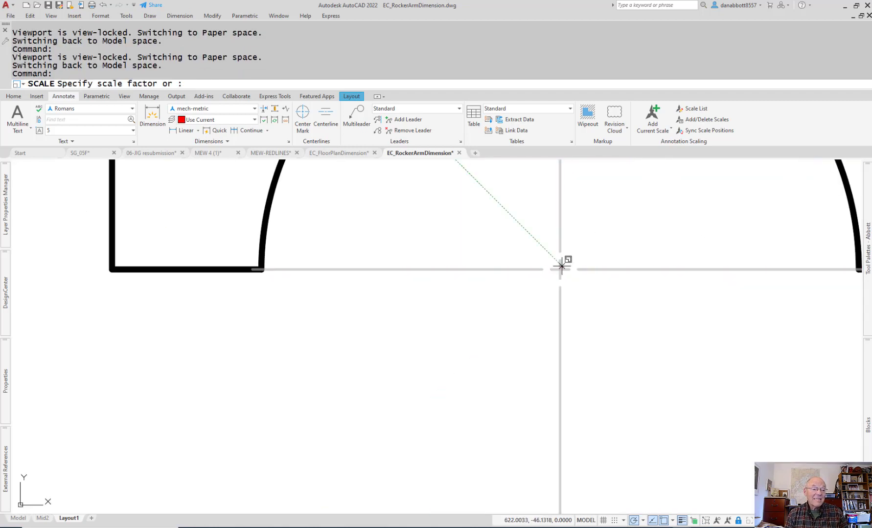
type("2")
key("Return")
key("Escape")
Grip-stretch the center mark's left horizontal arm so it stops at the arch
scroll(529, 255, "down", 5)
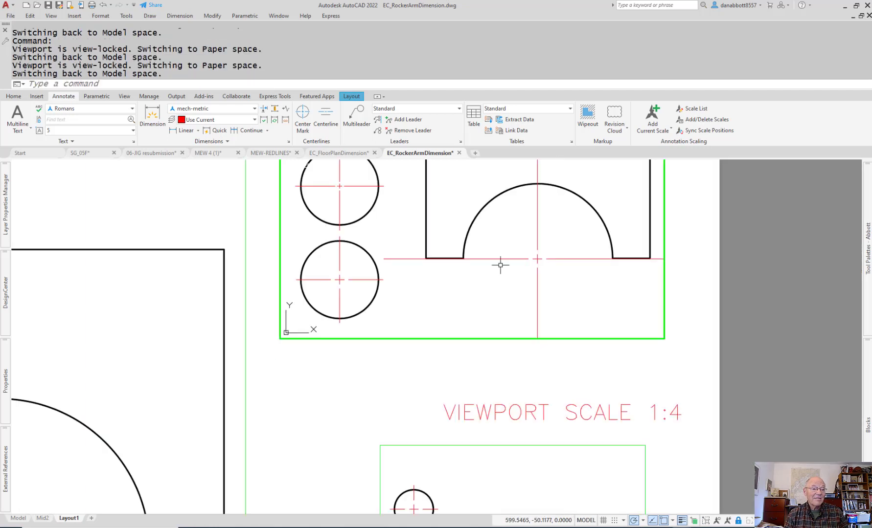
left_click(411, 252)
left_click(383, 259)
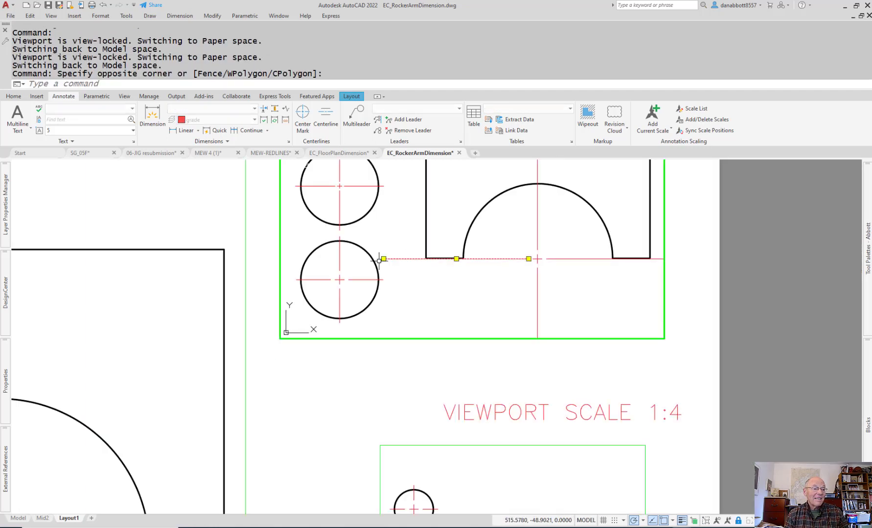
left_click(384, 259)
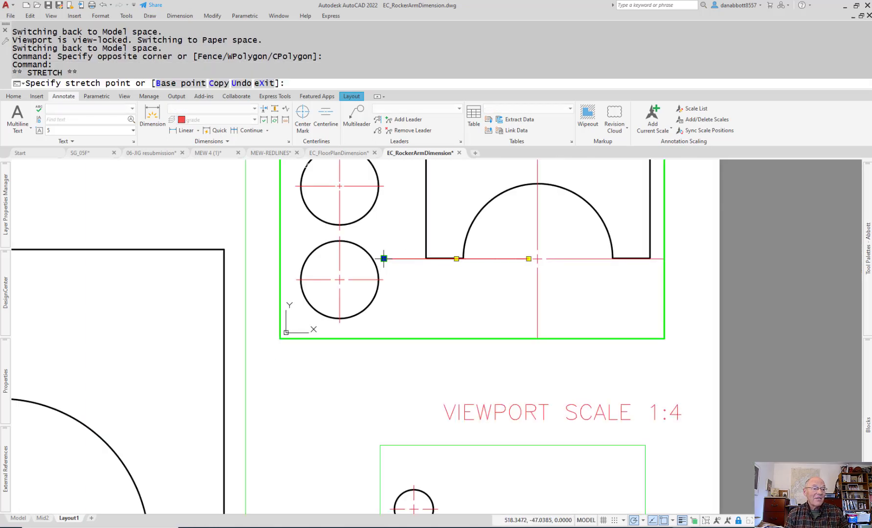
left_click(472, 258)
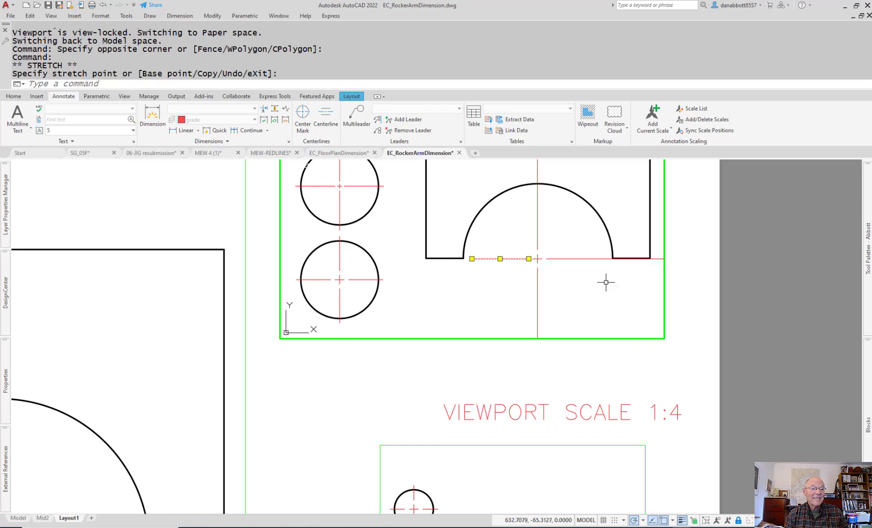
left_click(658, 255)
key("Escape")
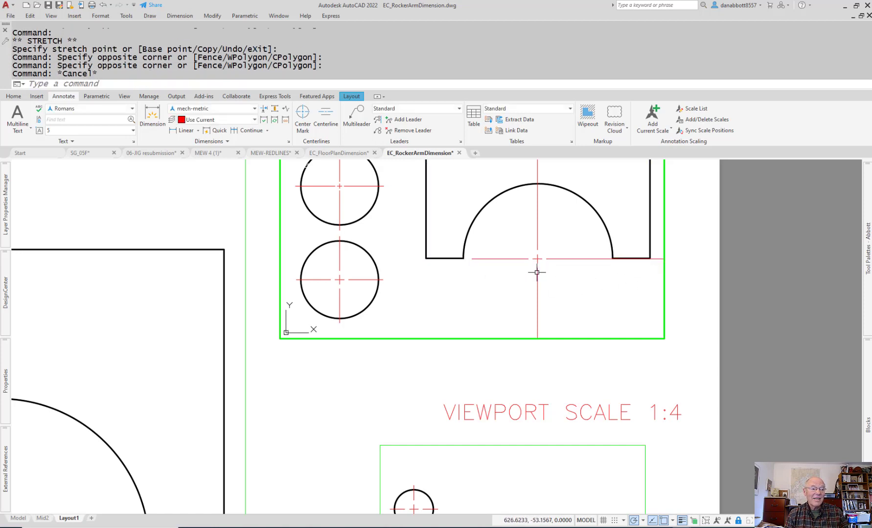
scroll(530, 283, "down", 2)
Reopen the Dimension Style Manager with the D command, showing mech-metric as current
type("D")
key("Return")
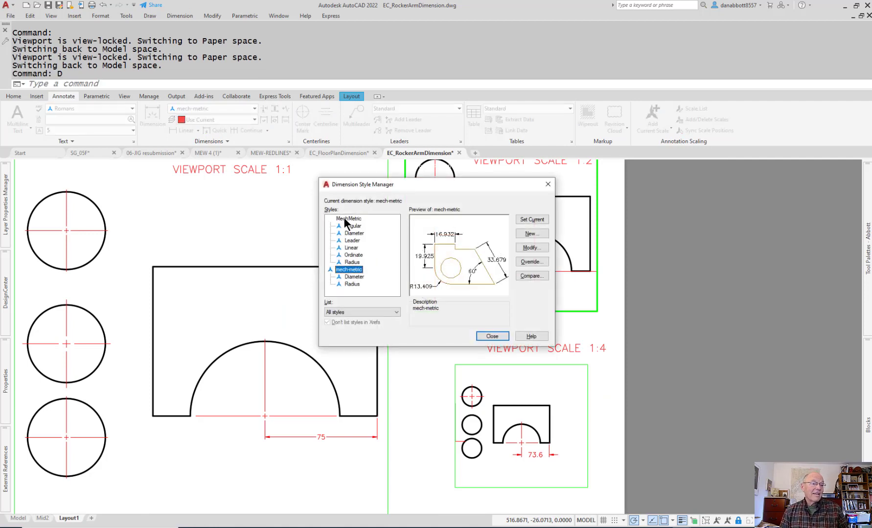